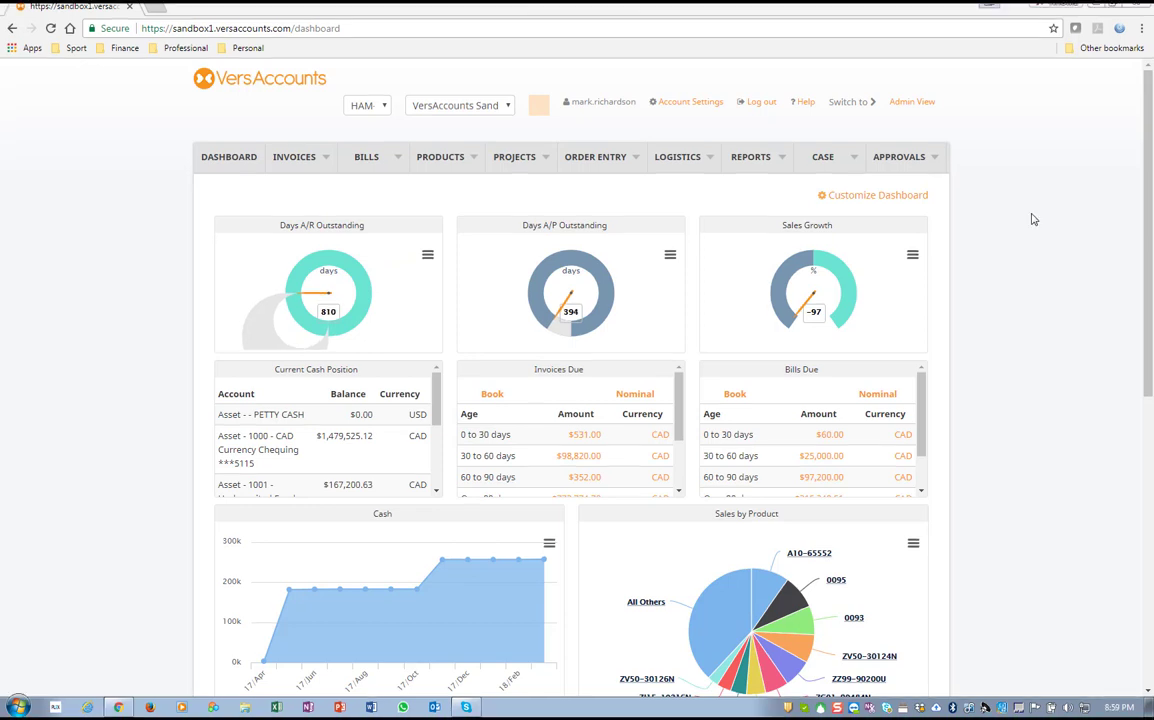
# Step: Create a new quote for customer Skyline Hotel and assign it a quote number
pyautogui.moveTo(627, 161)
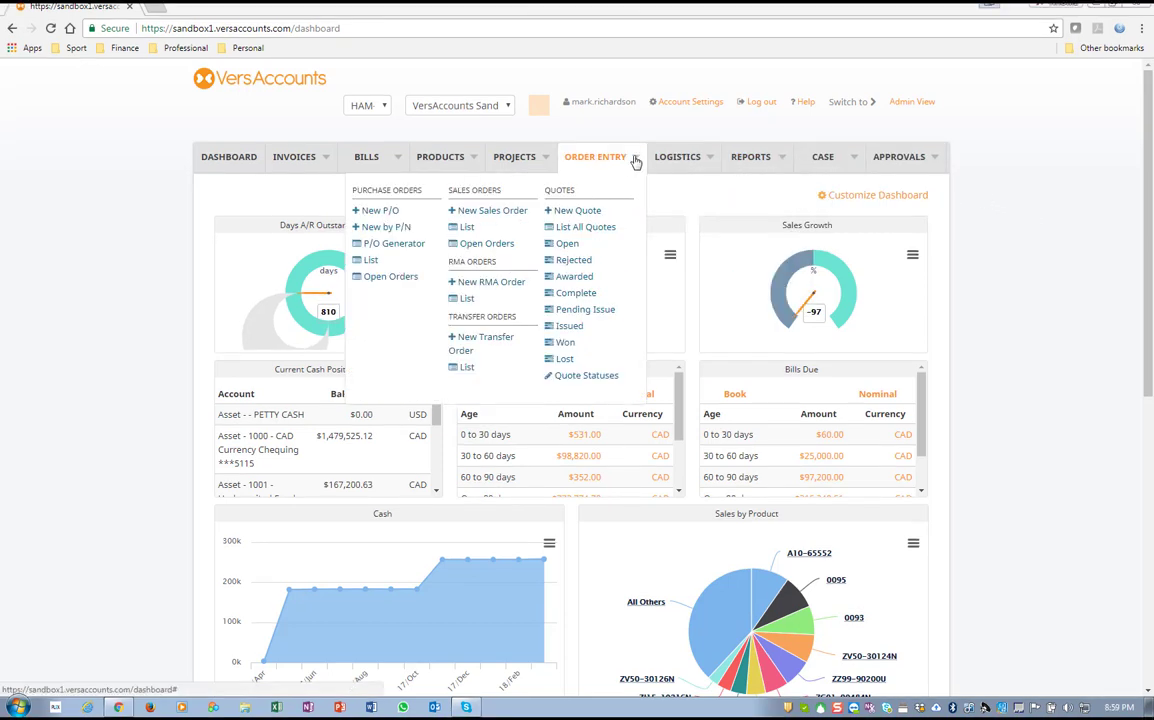
pyautogui.click(576, 216)
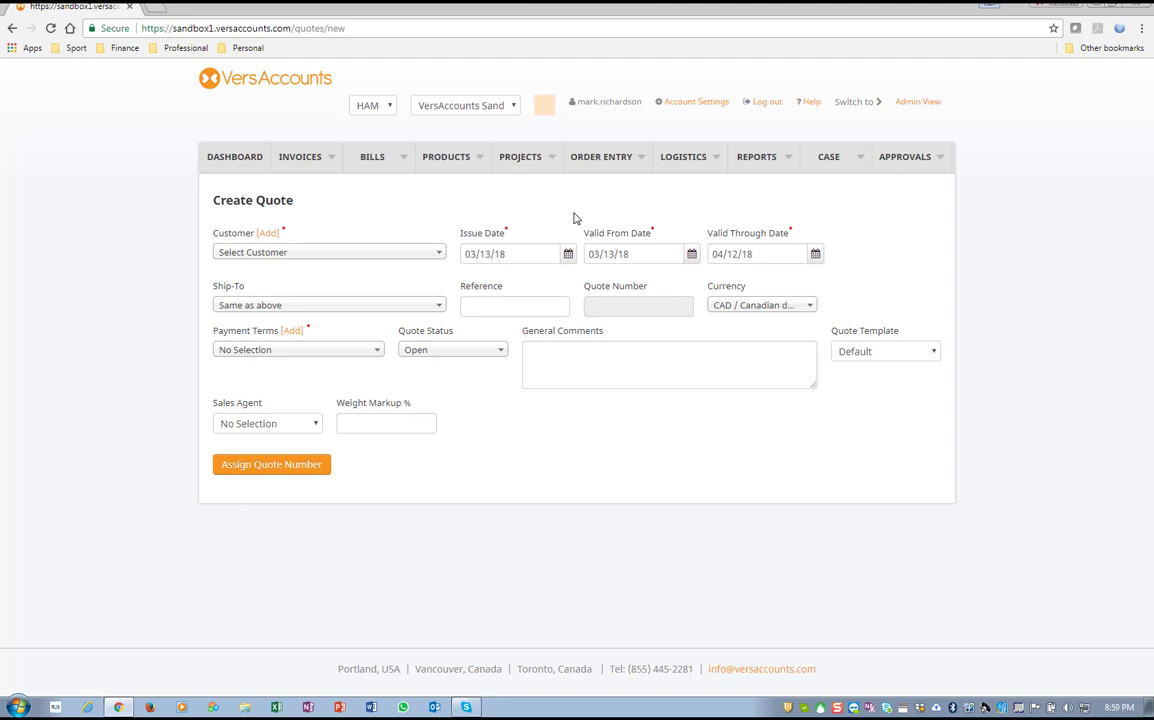
pyautogui.click(439, 254)
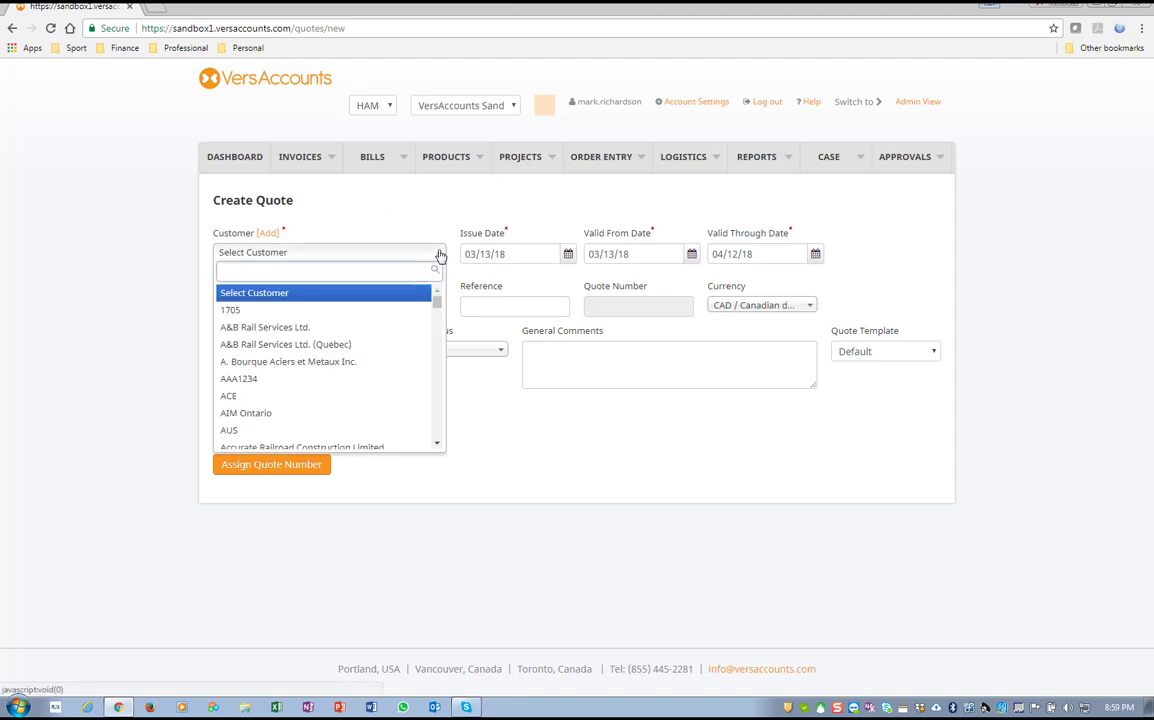
pyautogui.write('sky')
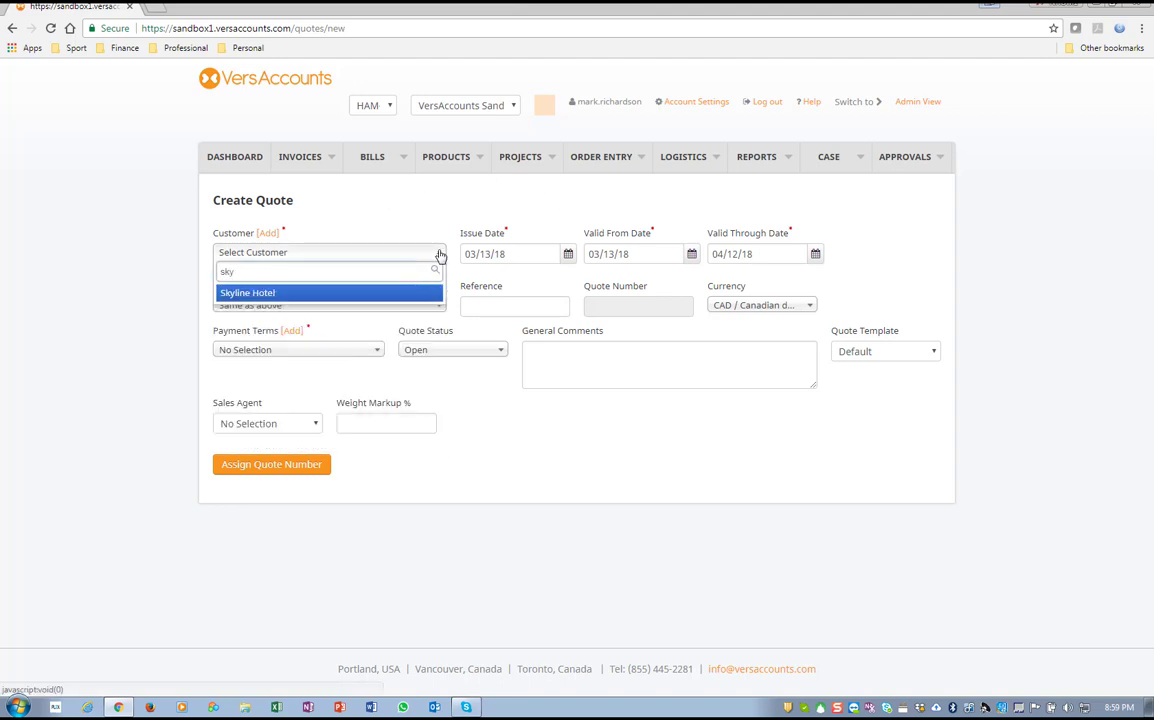
pyautogui.click(235, 292)
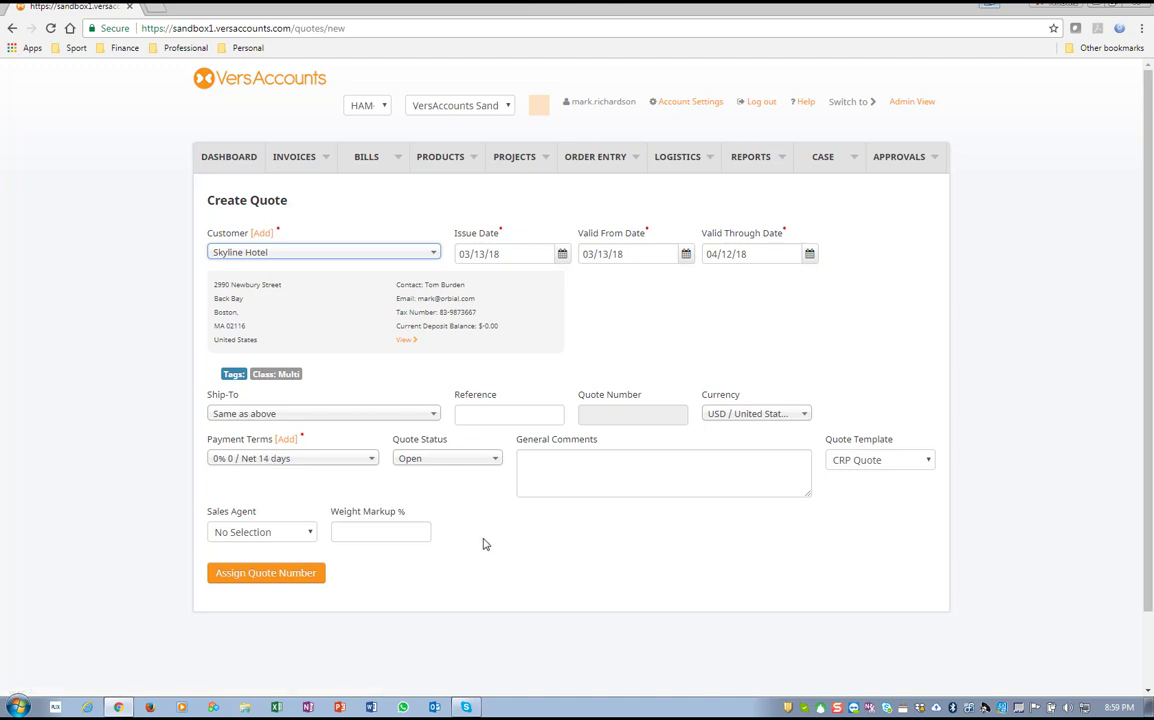
pyautogui.click(267, 573)
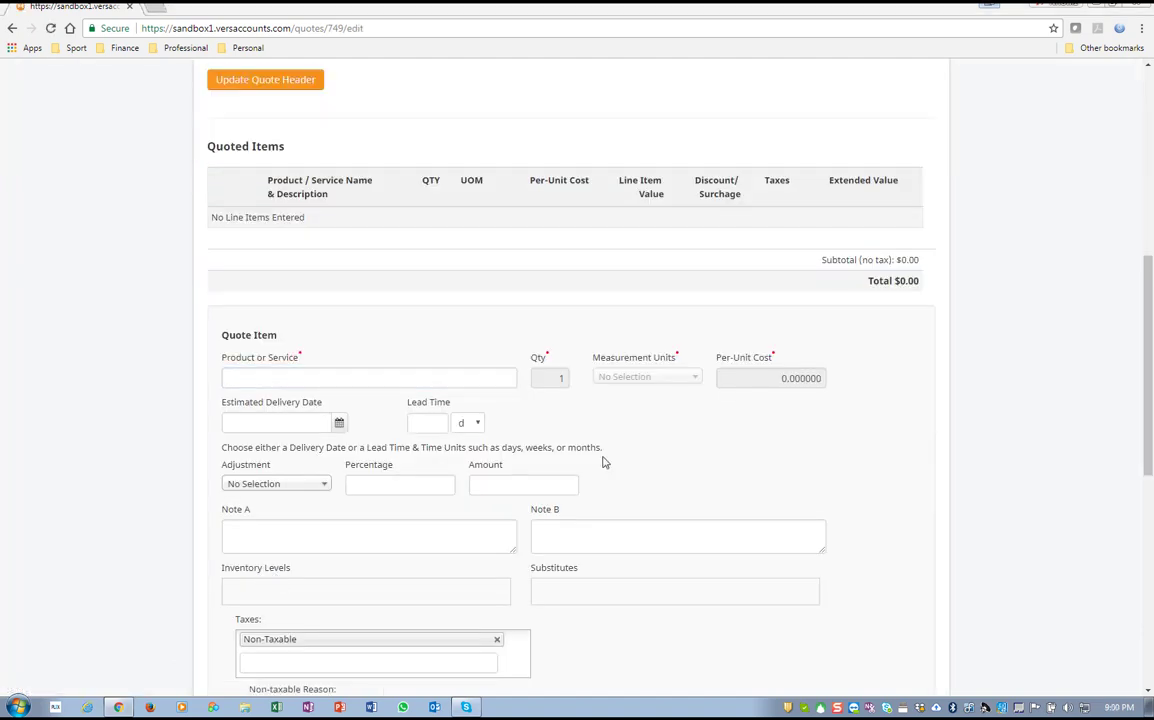
# Step: Start a quote item for product 0097, Twin Bed Mattress 75" x 36" x 18", with quantity 15
pyautogui.click(252, 372)
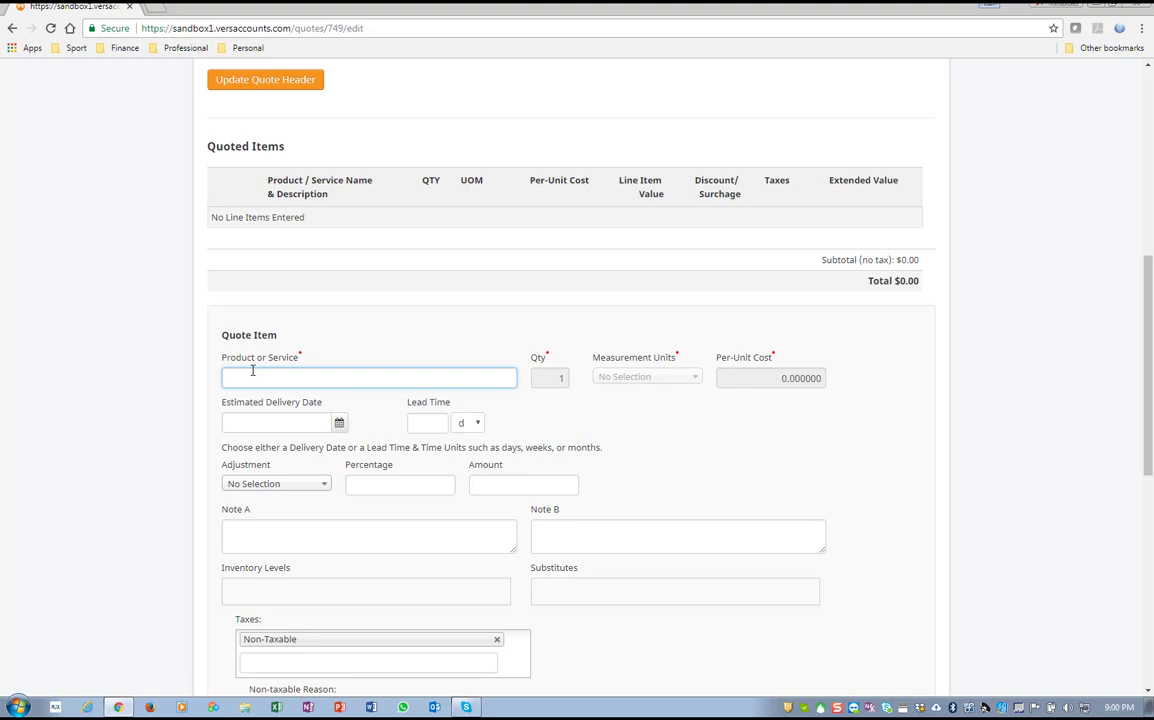
pyautogui.write('matt')
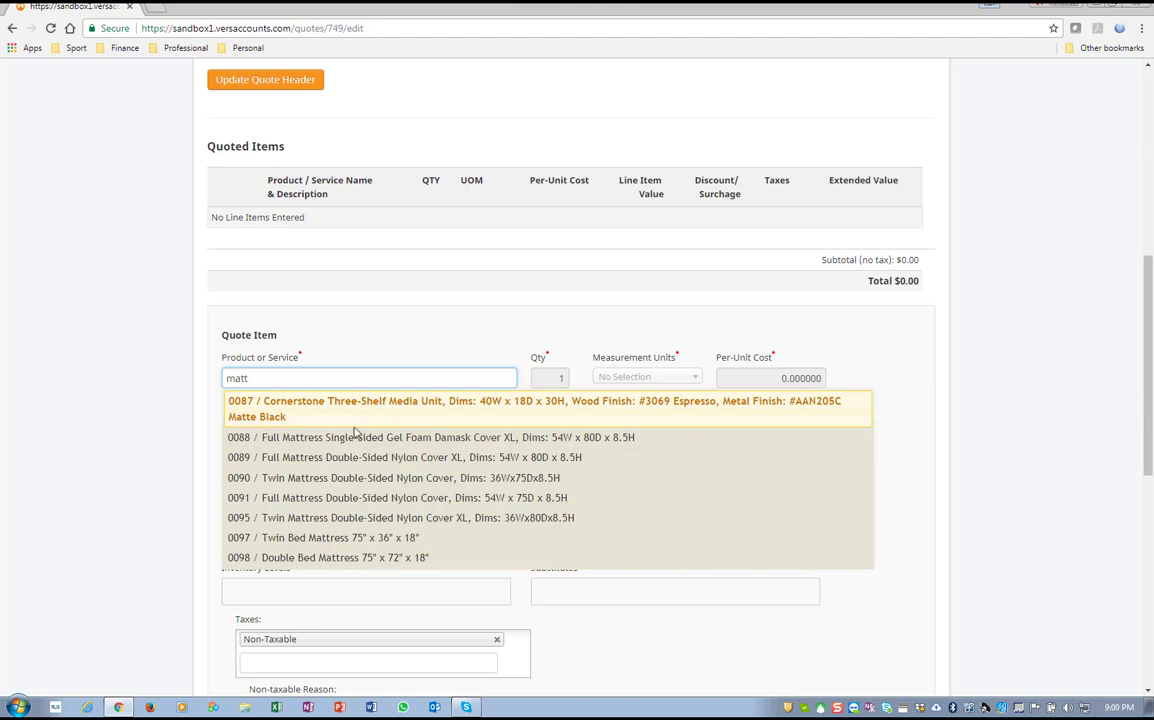
pyautogui.click(305, 522)
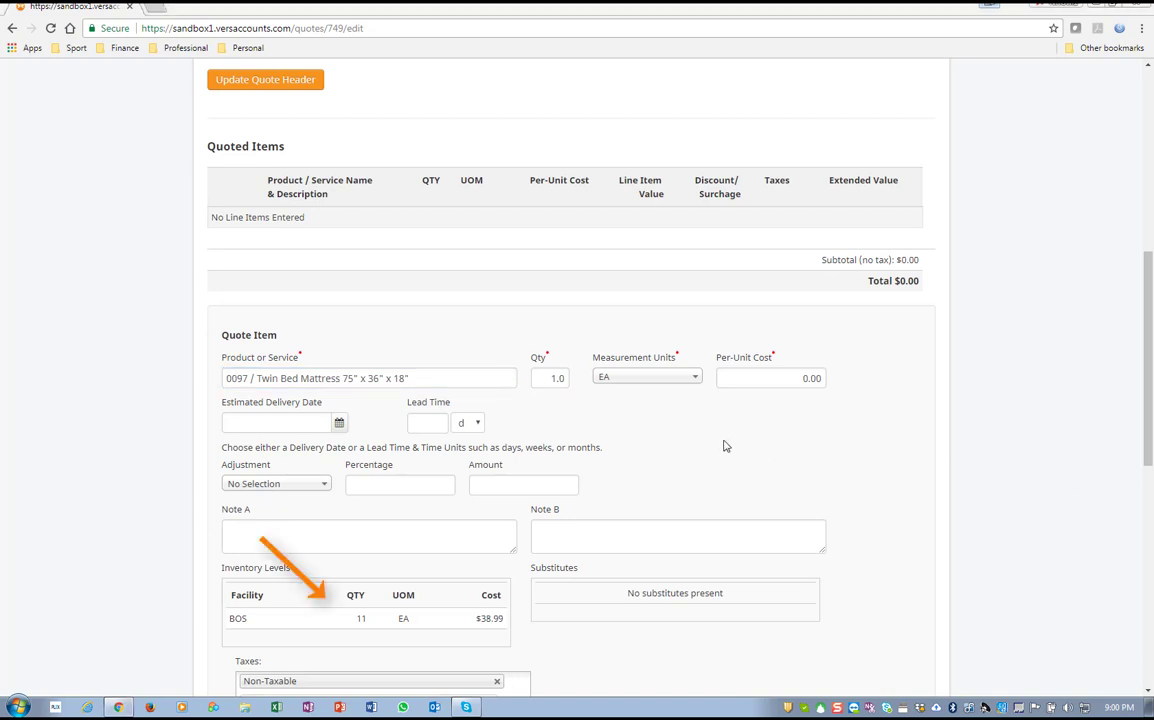
pyautogui.doubleClick(552, 378)
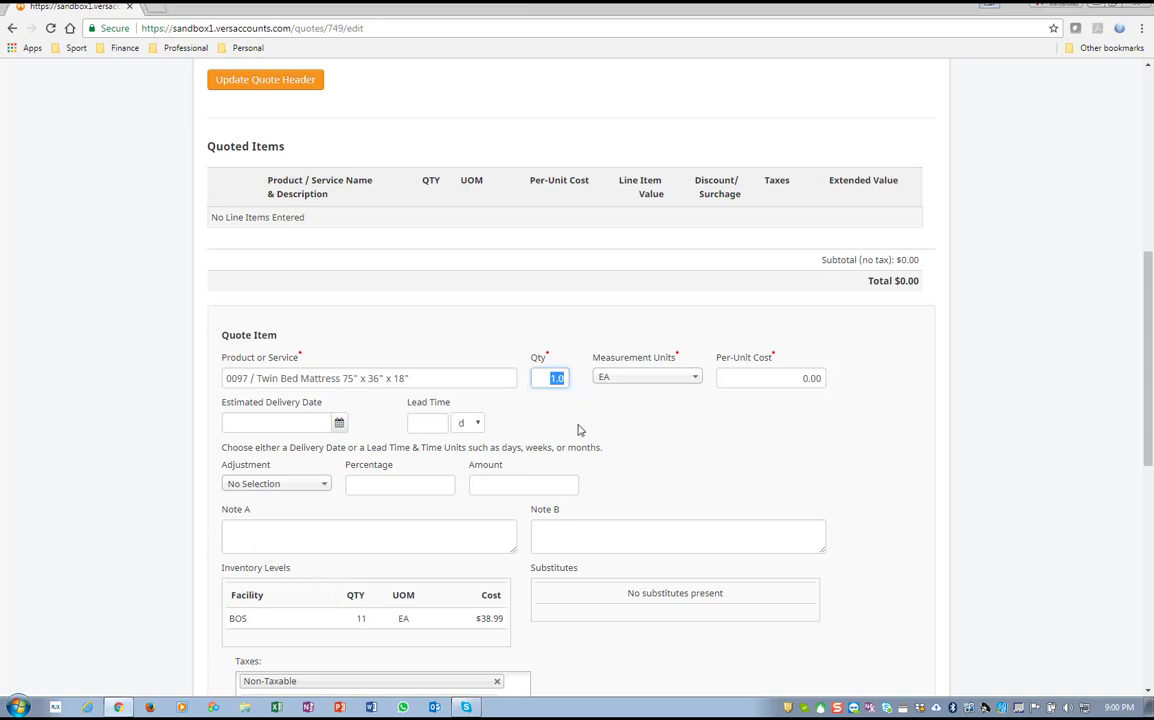
pyautogui.write('15')
pyautogui.press('Tab')
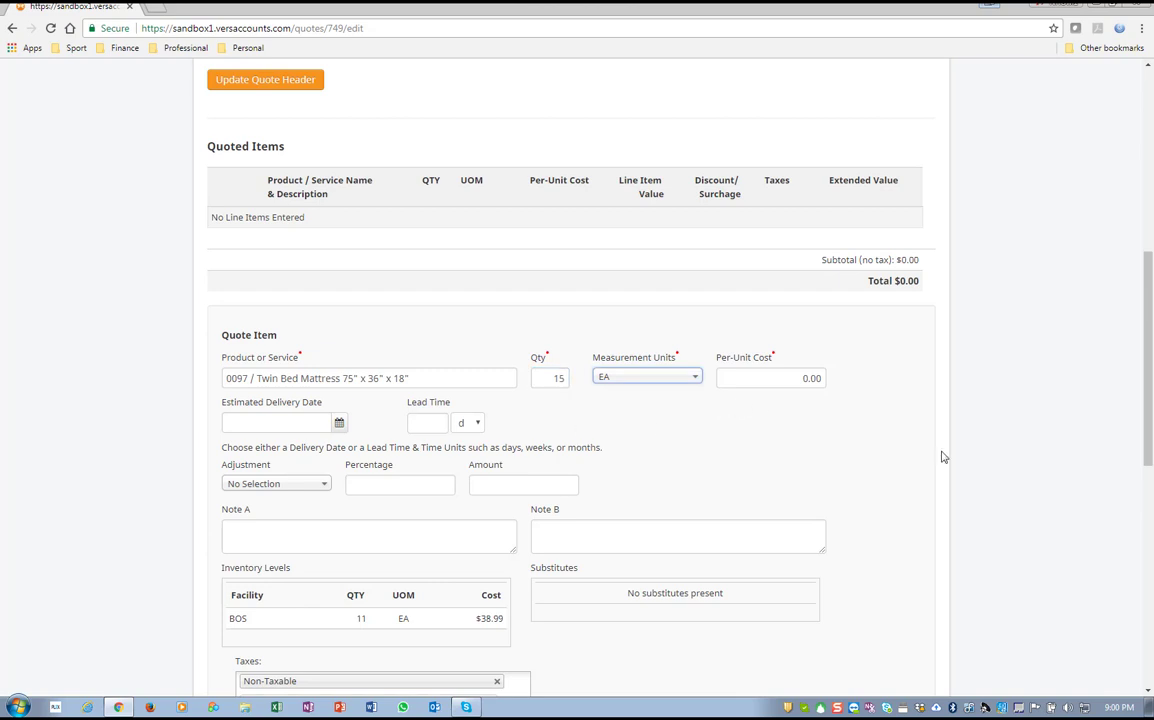
# Step: Set the twin mattress per-unit cost to 95 and estimated delivery date to 03/12/18, and add the item to the quote
pyautogui.click(786, 378)
pyautogui.write('95')
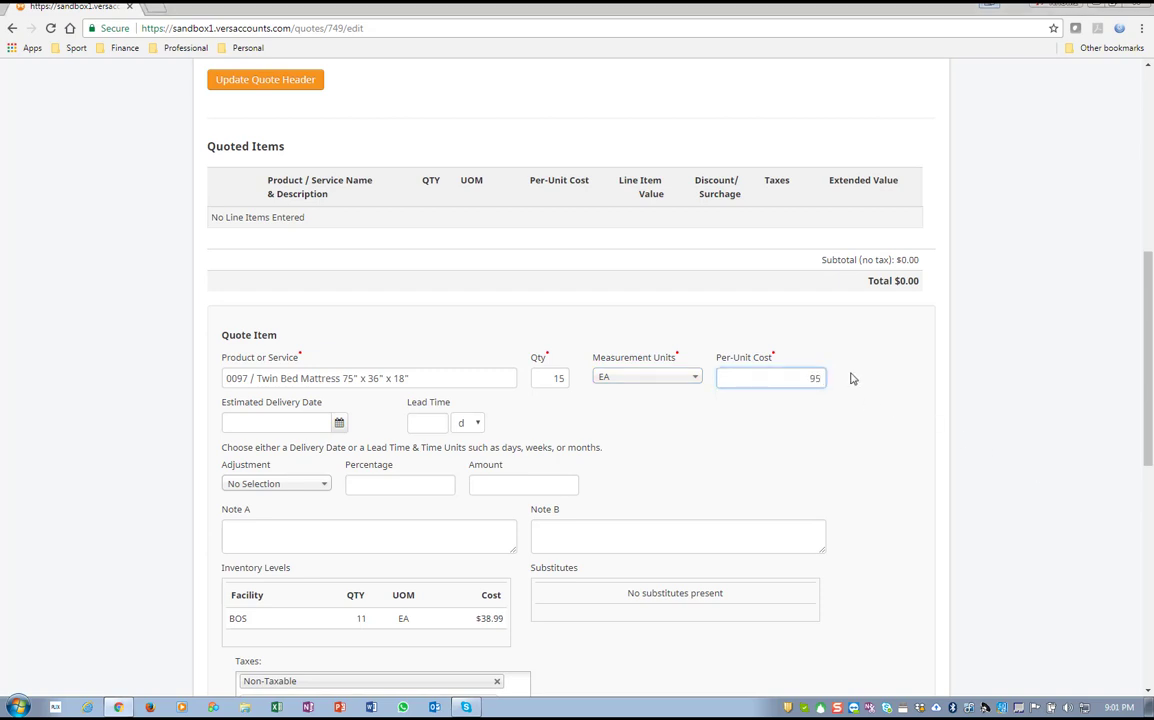
pyautogui.press('Tab')
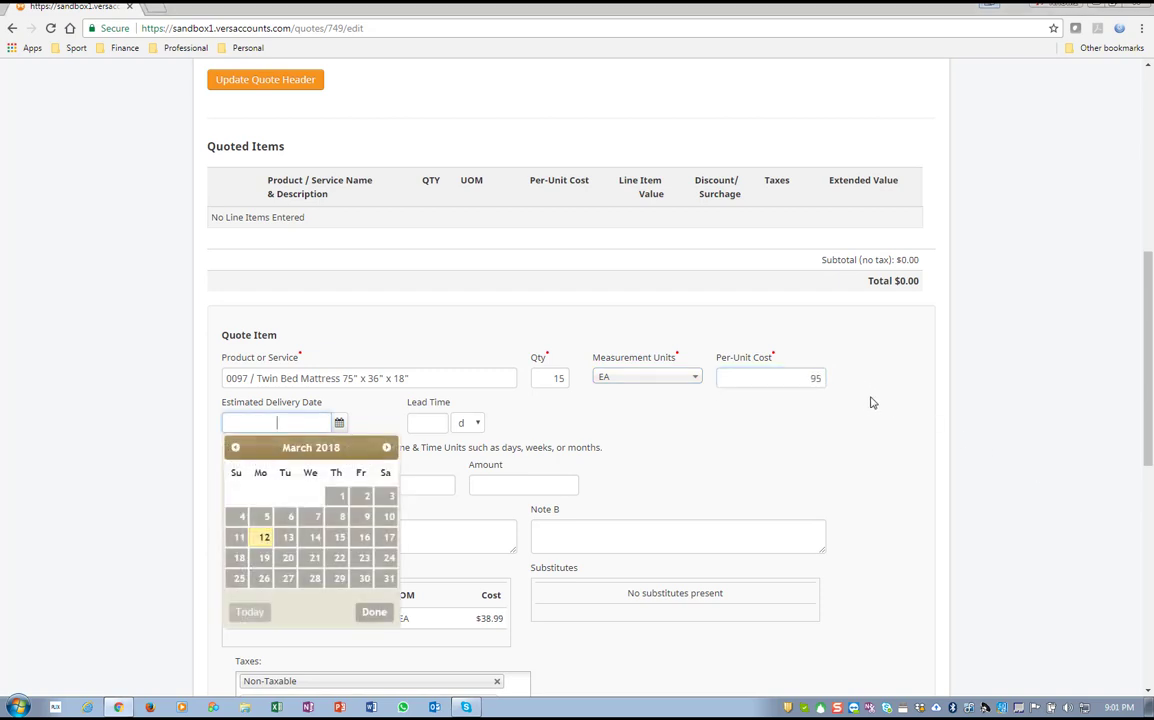
pyautogui.click(813, 433)
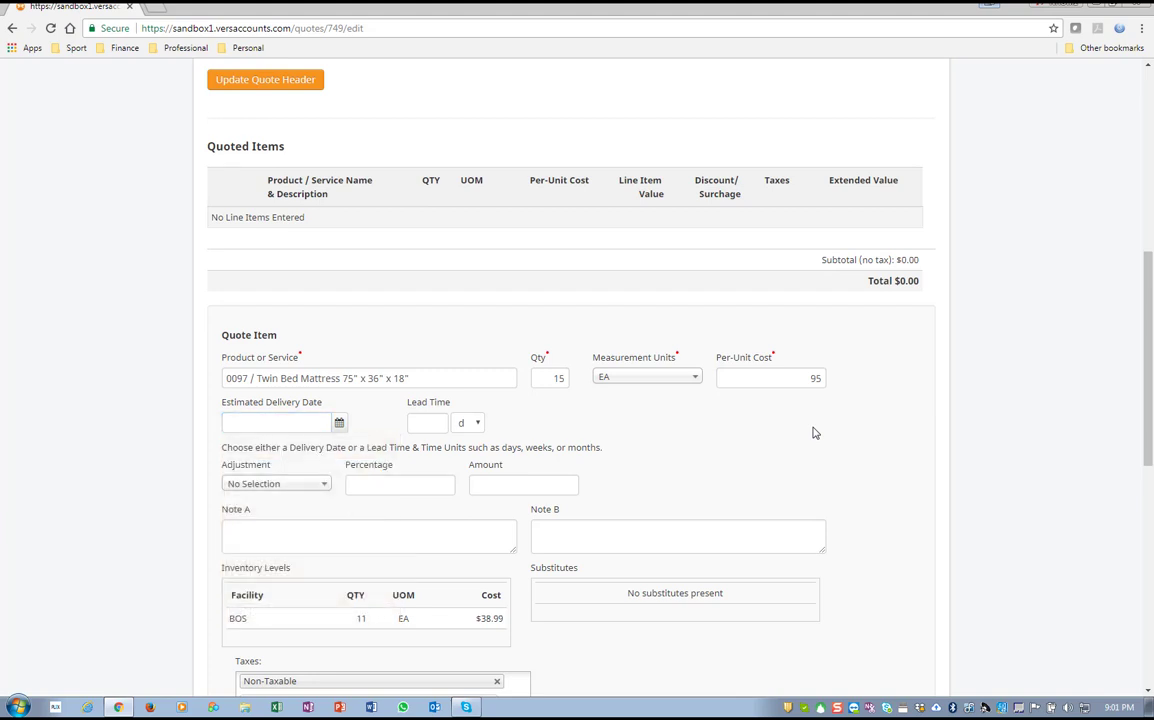
pyautogui.click(283, 420)
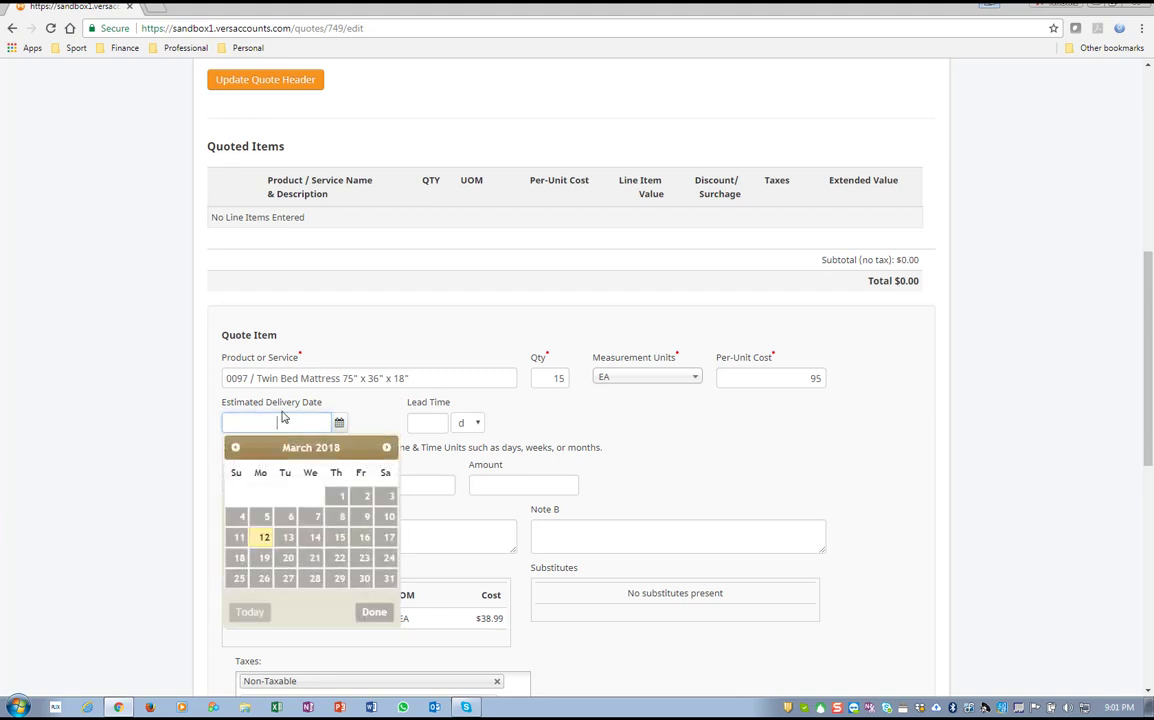
pyautogui.click(263, 538)
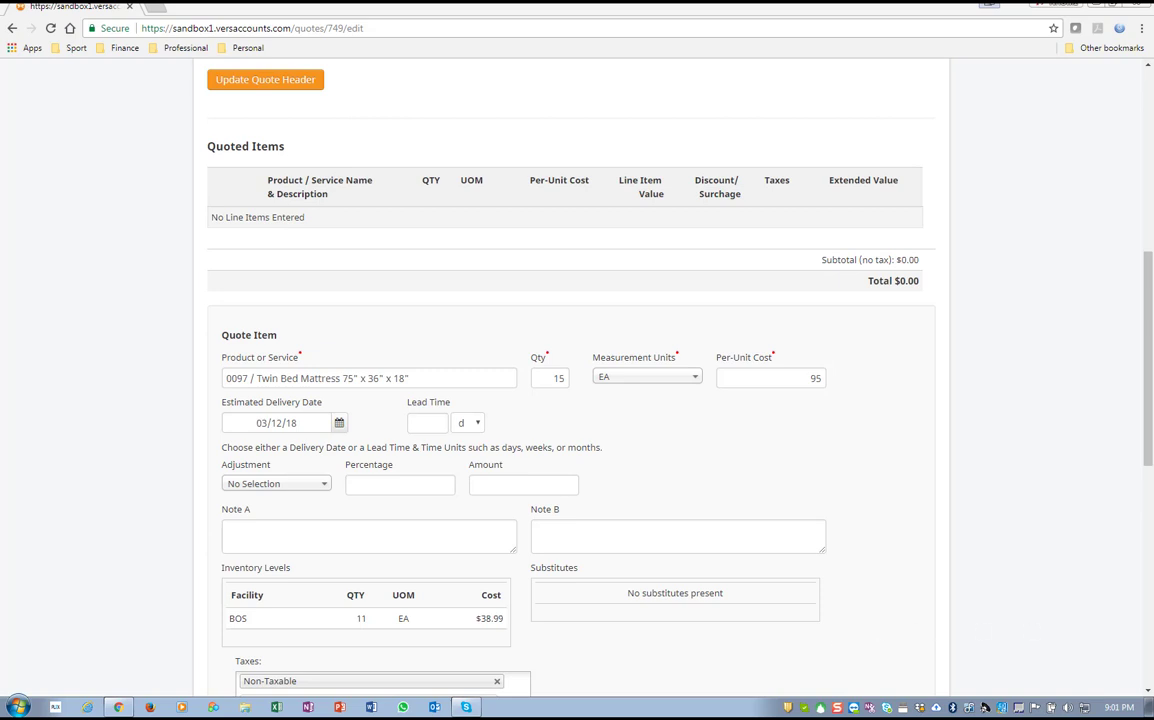
pyautogui.scroll(-2, 995, 523)
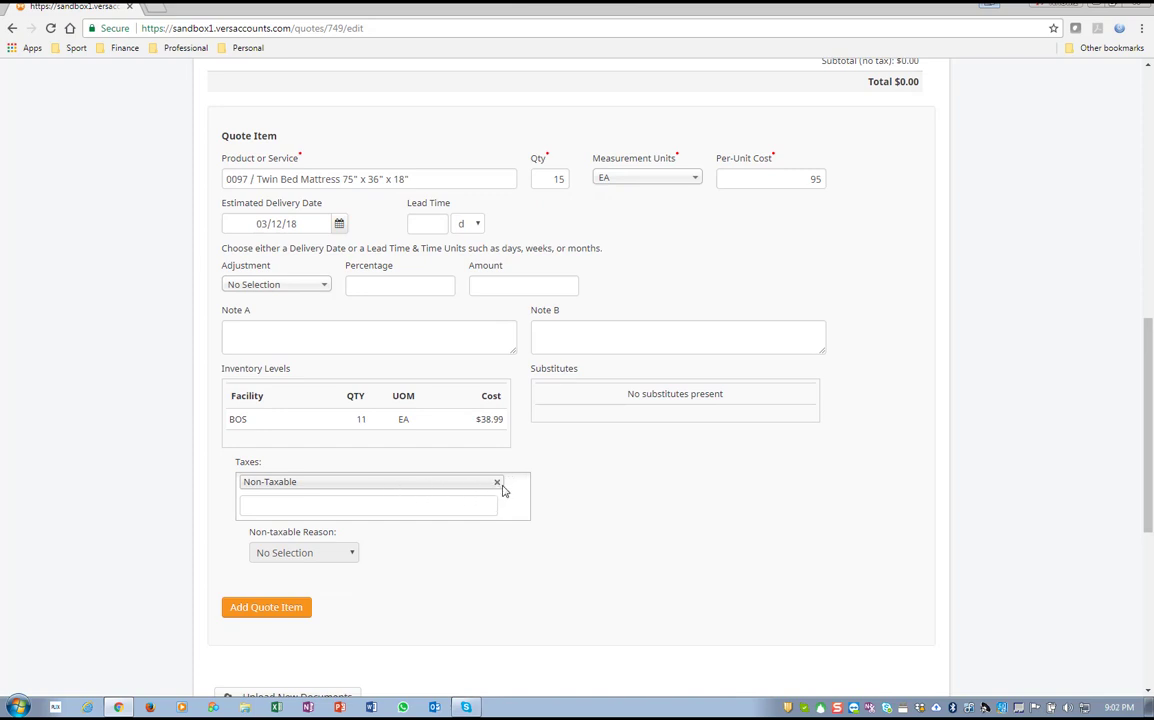
pyautogui.click(264, 607)
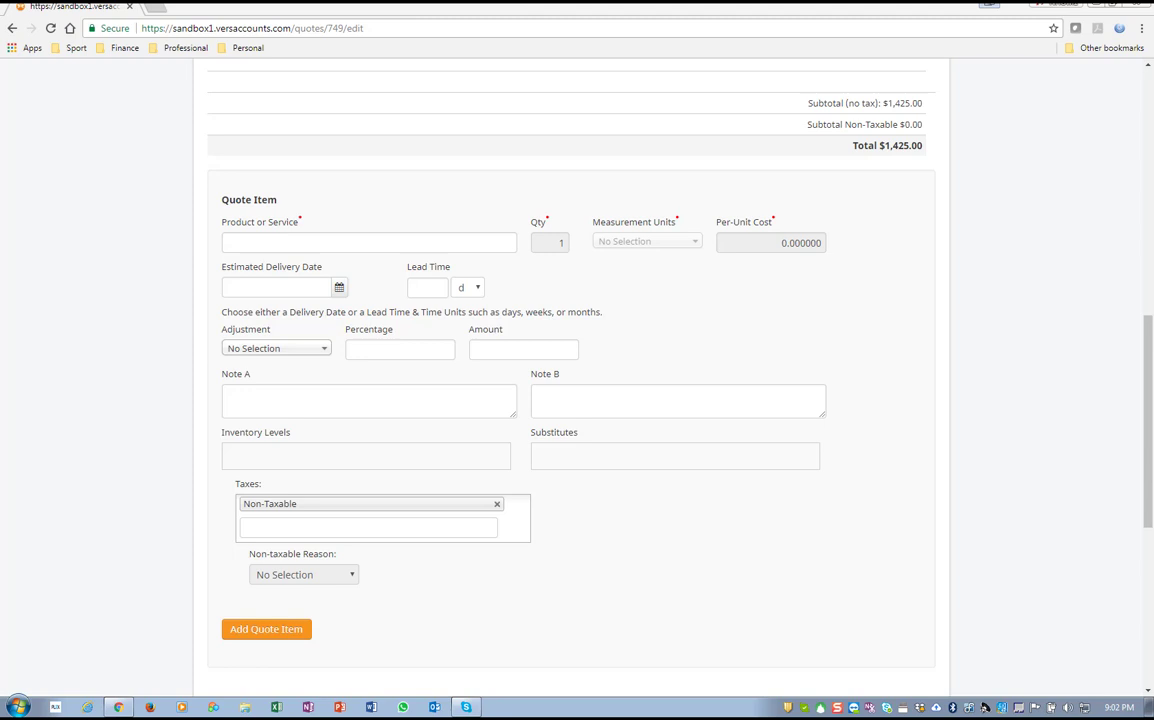
# Step: Start a second quote item for product 0098, Double Bed Mattress 75" x 72" x 18", with quantity 5
pyautogui.click(240, 243)
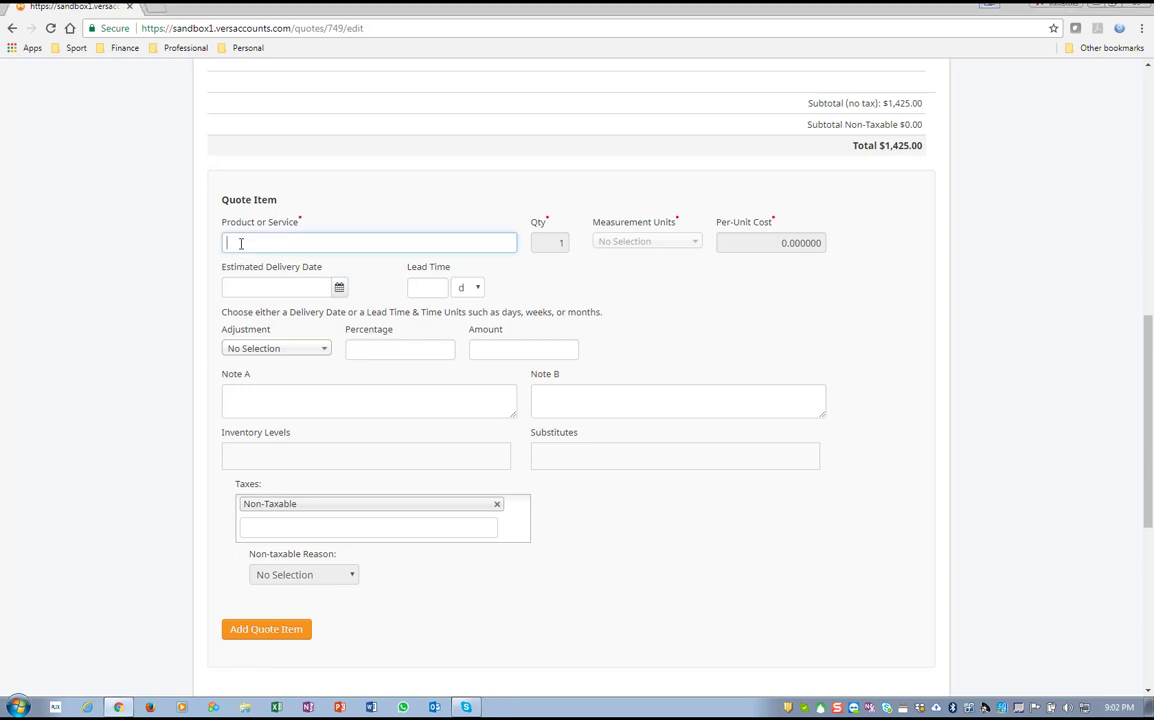
pyautogui.write('0098')
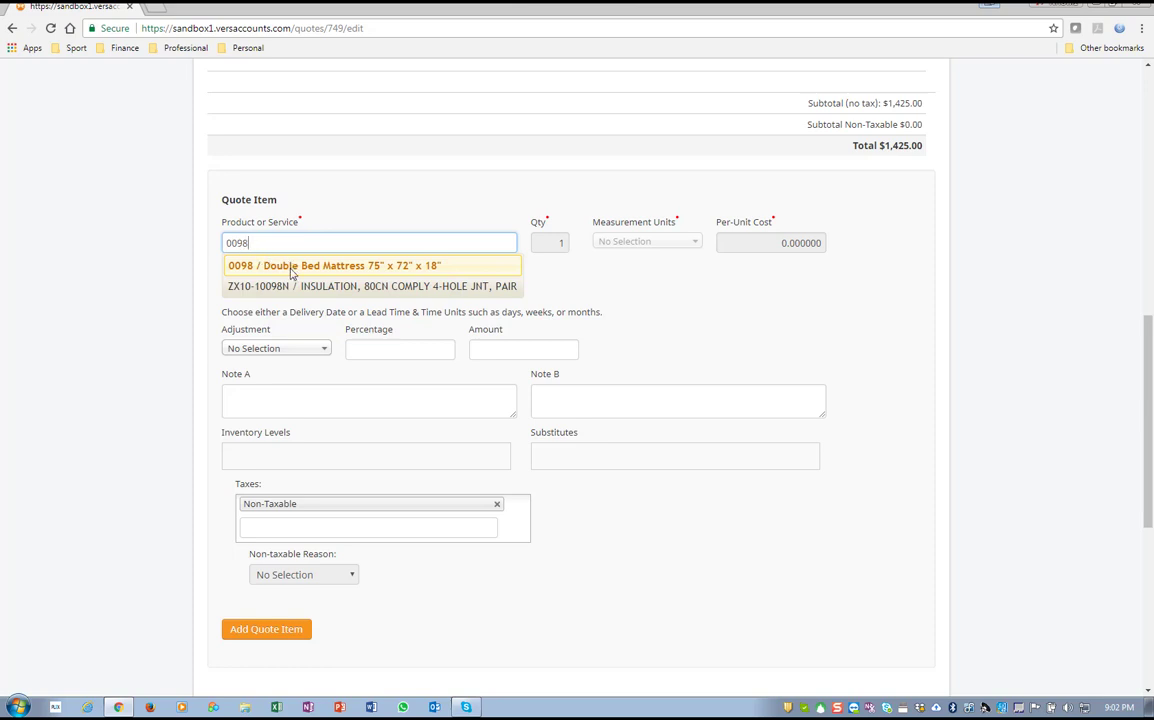
pyautogui.press('Return')
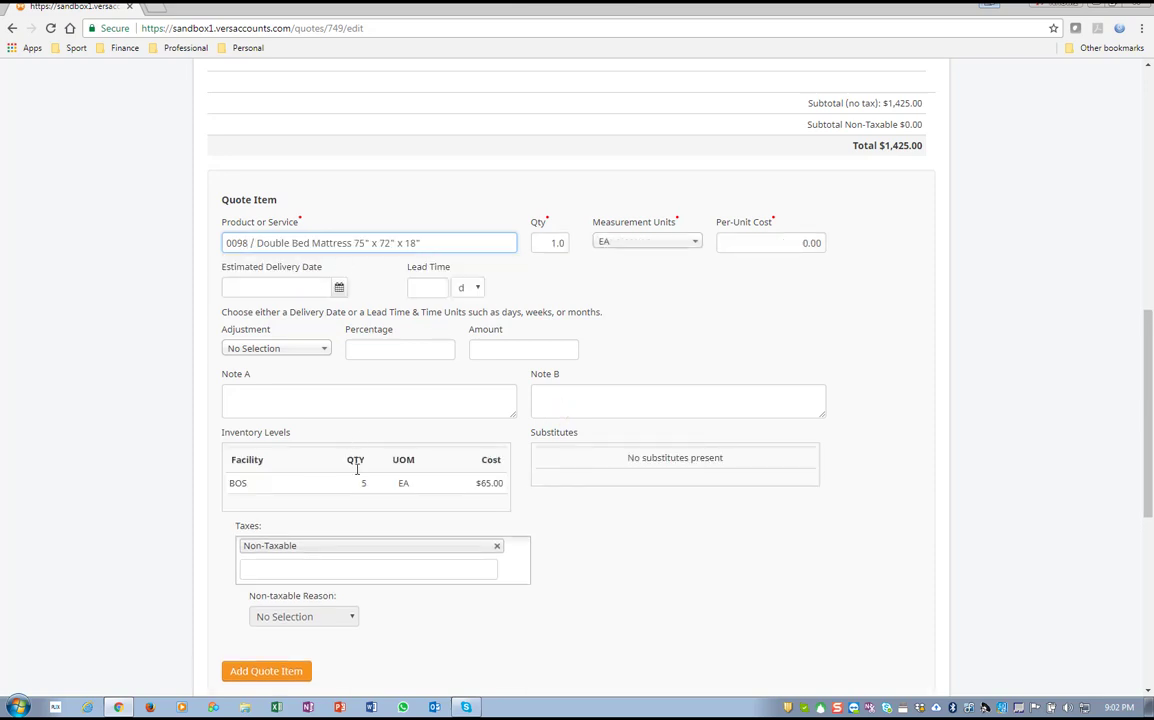
pyautogui.click(556, 242)
pyautogui.write('5')
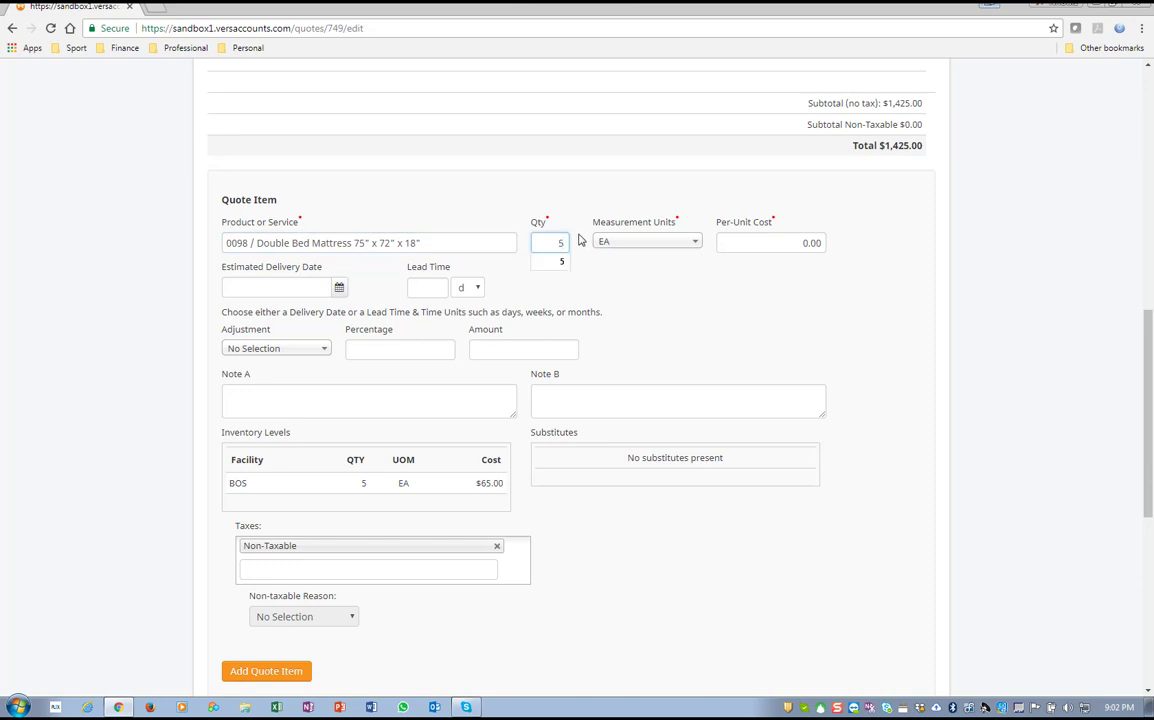
pyautogui.press('Tab')
# Step: Set the double mattress per-unit cost to 85 and estimated delivery date to 03/12/18, and add the item to the quote
pyautogui.click(779, 238)
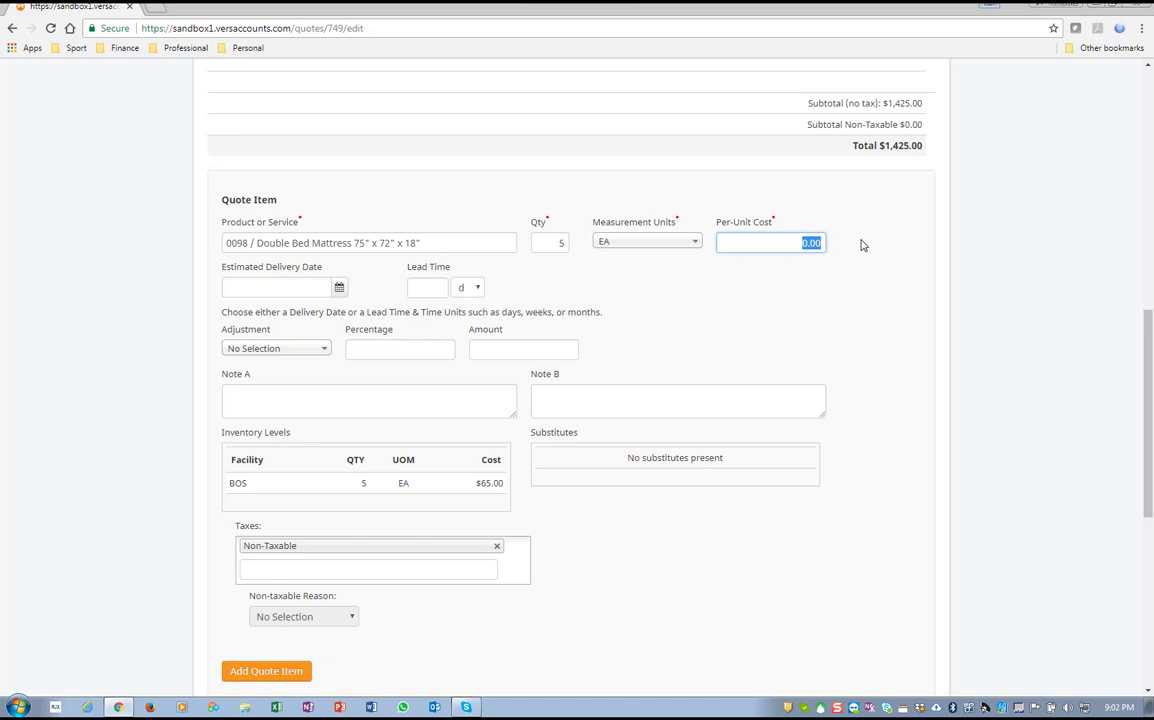
pyautogui.write('85')
pyautogui.press('Tab')
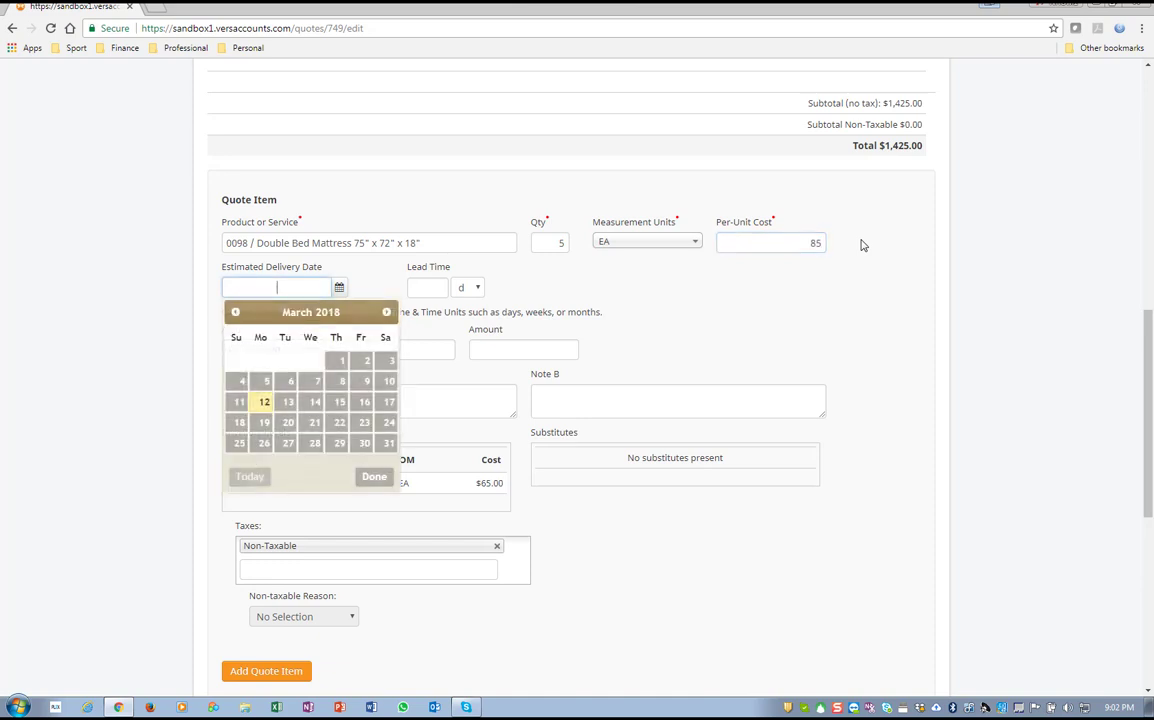
pyautogui.click(265, 402)
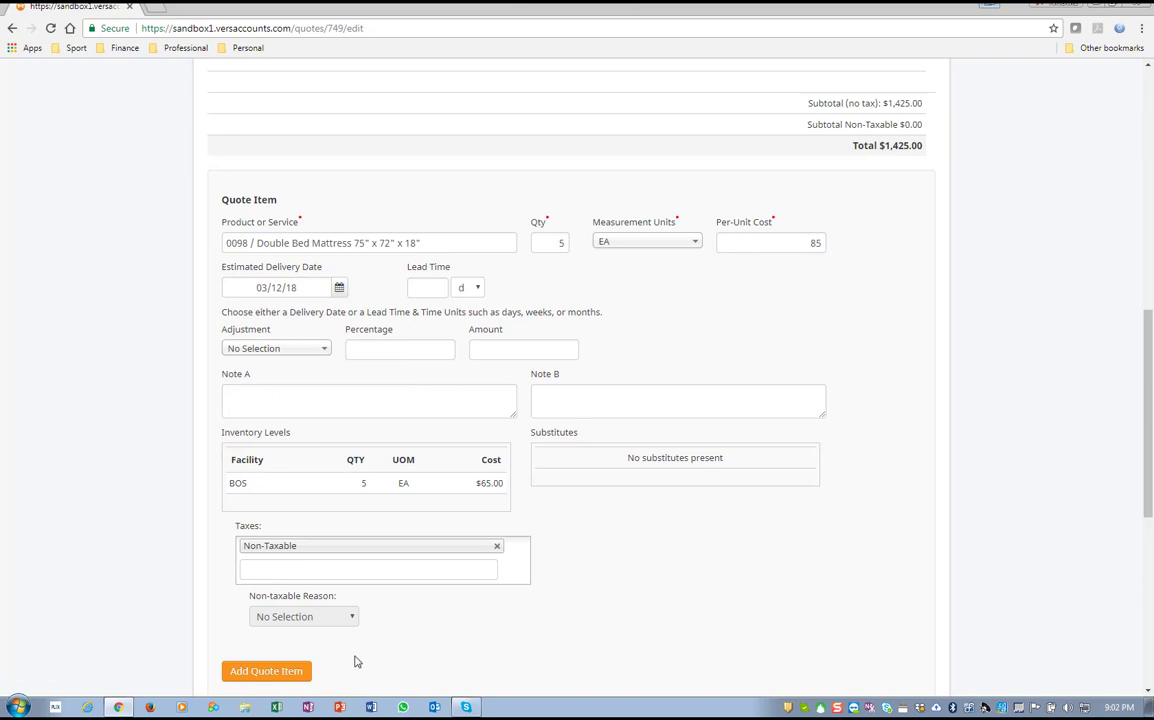
pyautogui.click(285, 673)
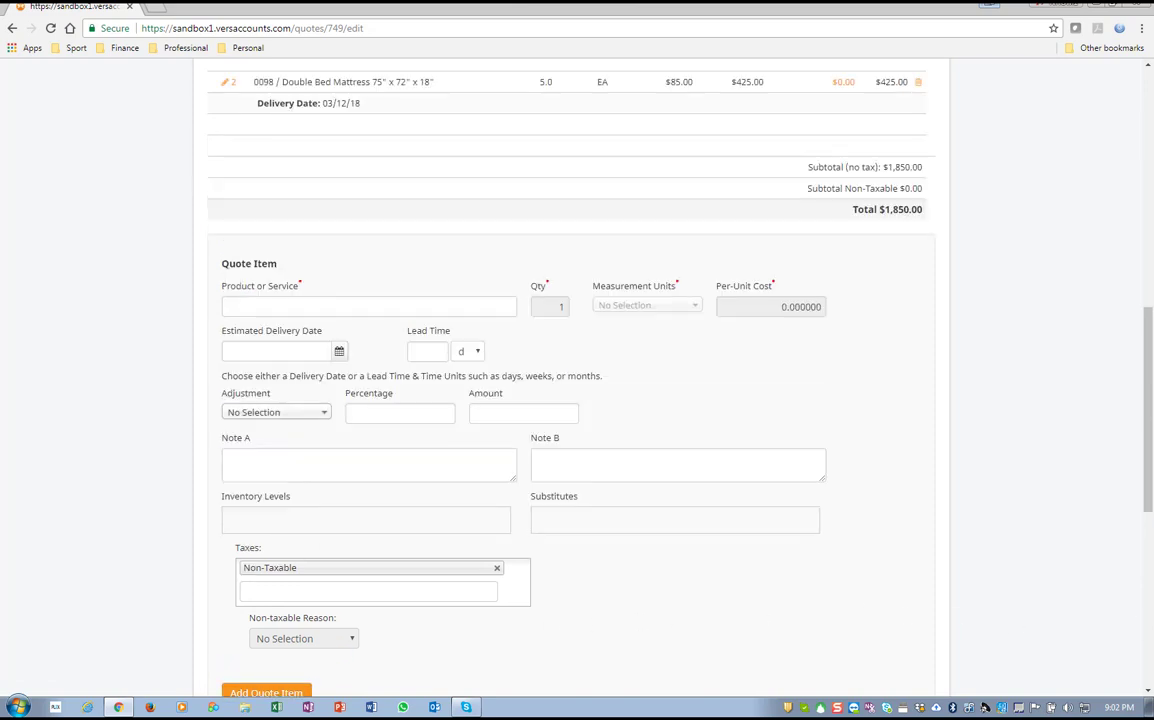
# Step: Finish editing the quote and open its printable PDF version
pyautogui.moveTo(1148, 470); pyautogui.dragTo(1150, 232)
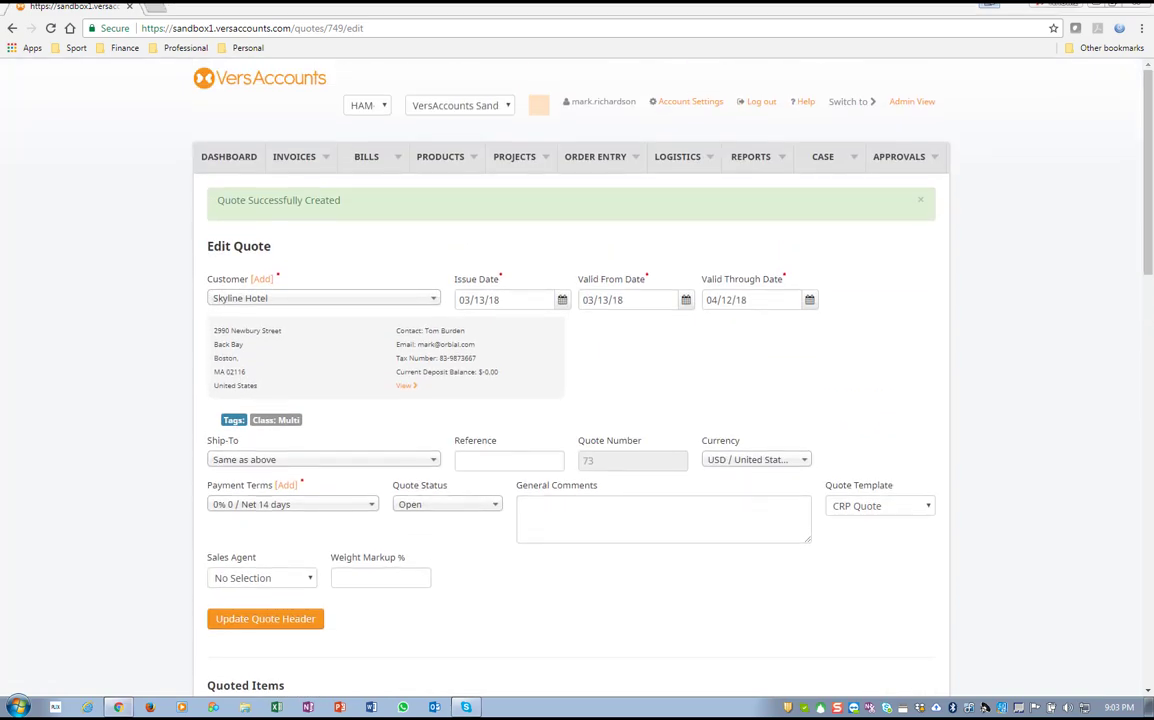
pyautogui.moveTo(1150, 232); pyautogui.dragTo(1149, 403)
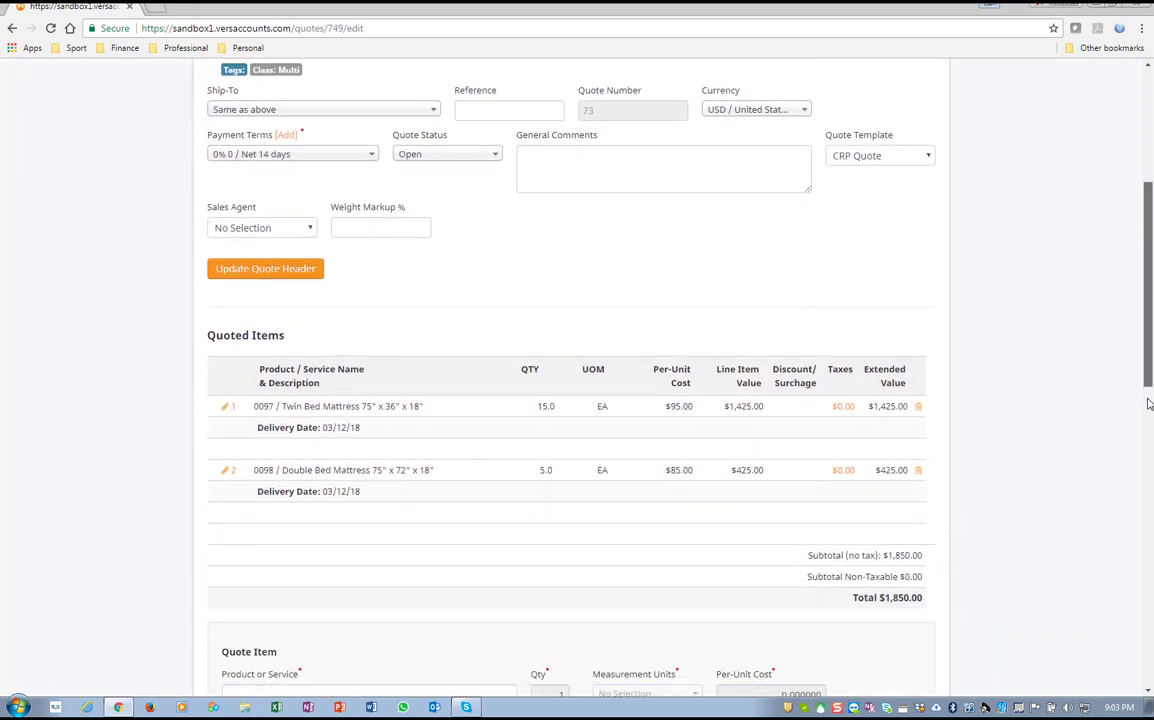
pyautogui.scroll(-7, 592, 615)
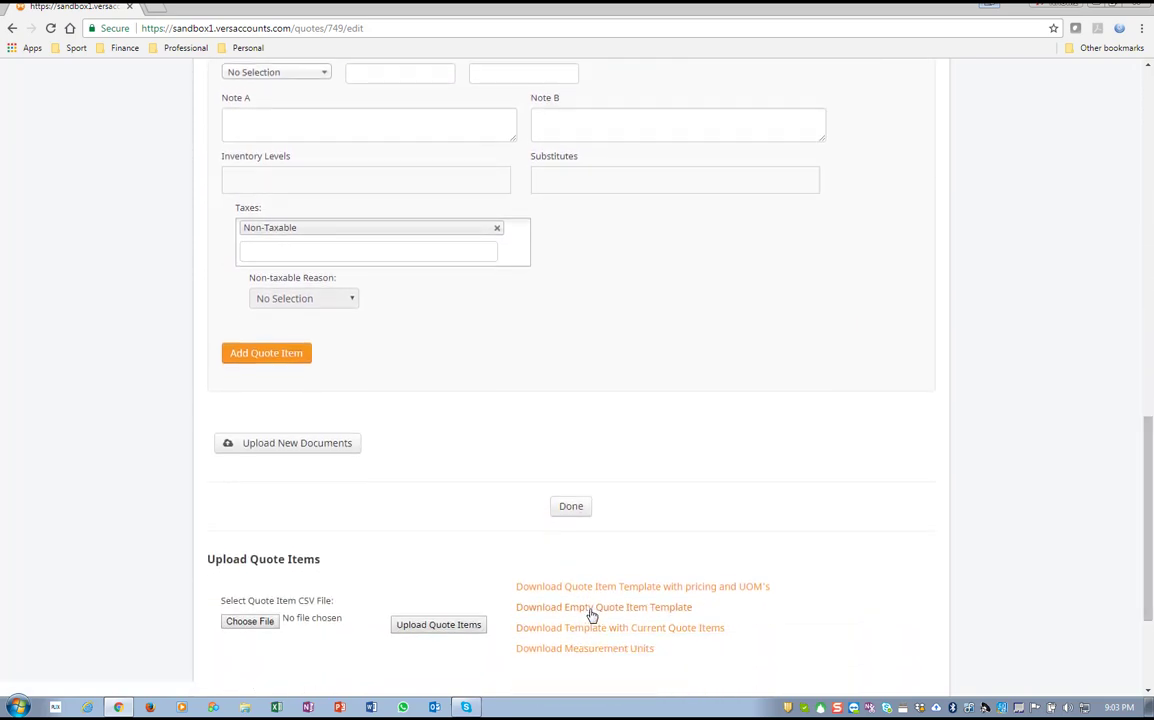
pyautogui.click(570, 507)
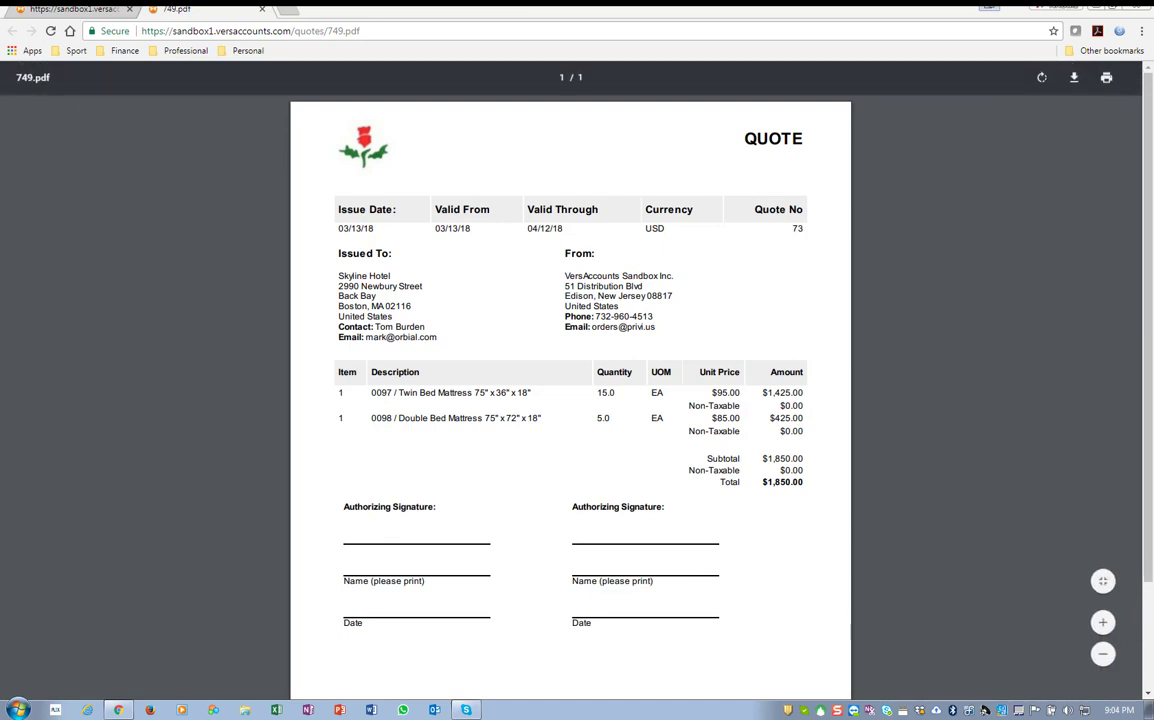
# Step: Return from the PDF to the quote, create a sales order from it, and review the order's header, line items and available order actions
pyautogui.hotkey('ctrl', 'Tab')
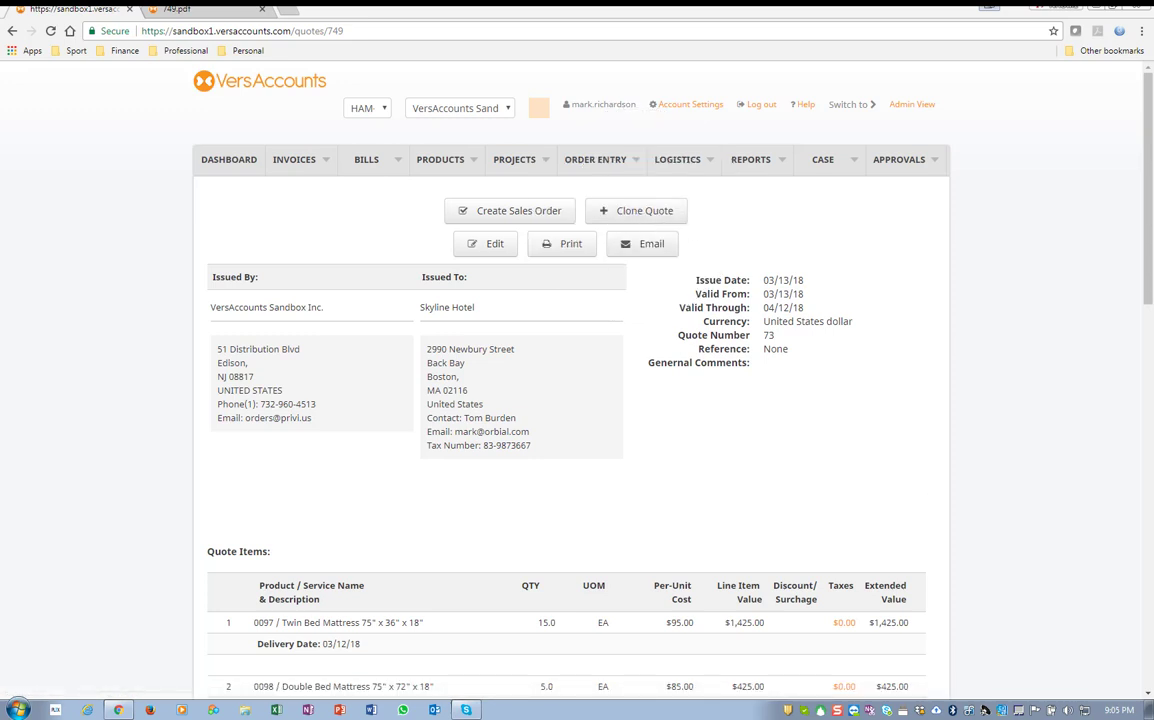
pyautogui.click(505, 212)
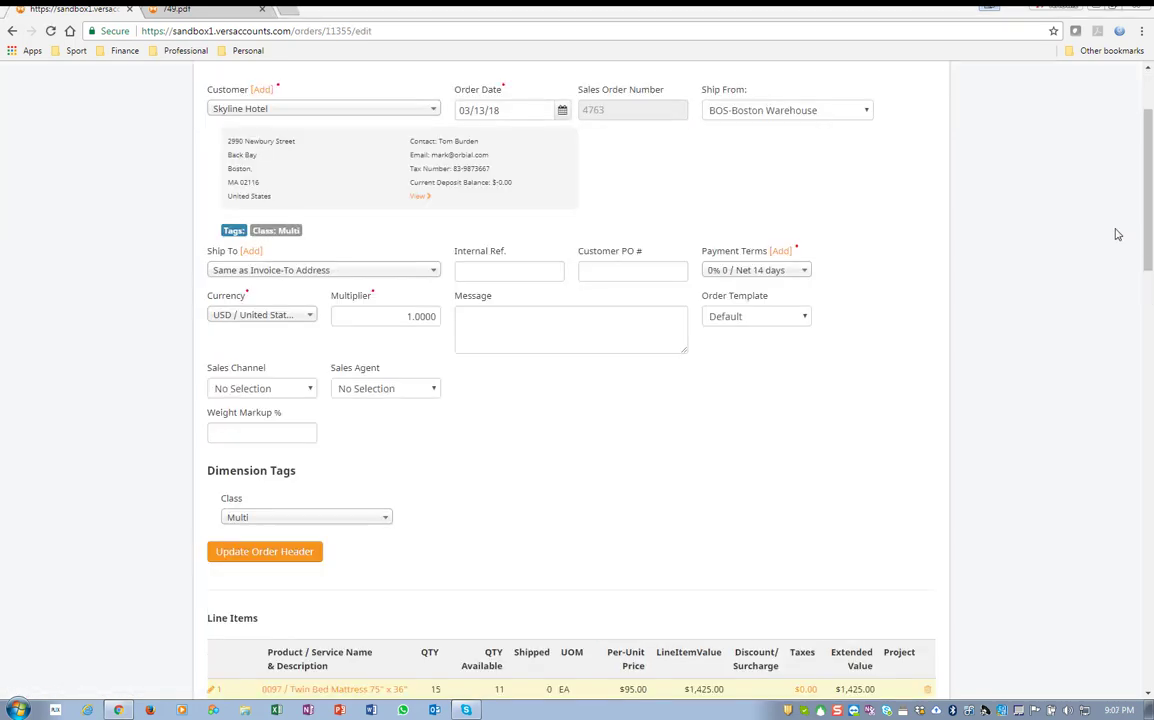
pyautogui.moveTo(1148, 215); pyautogui.dragTo(1148, 218)
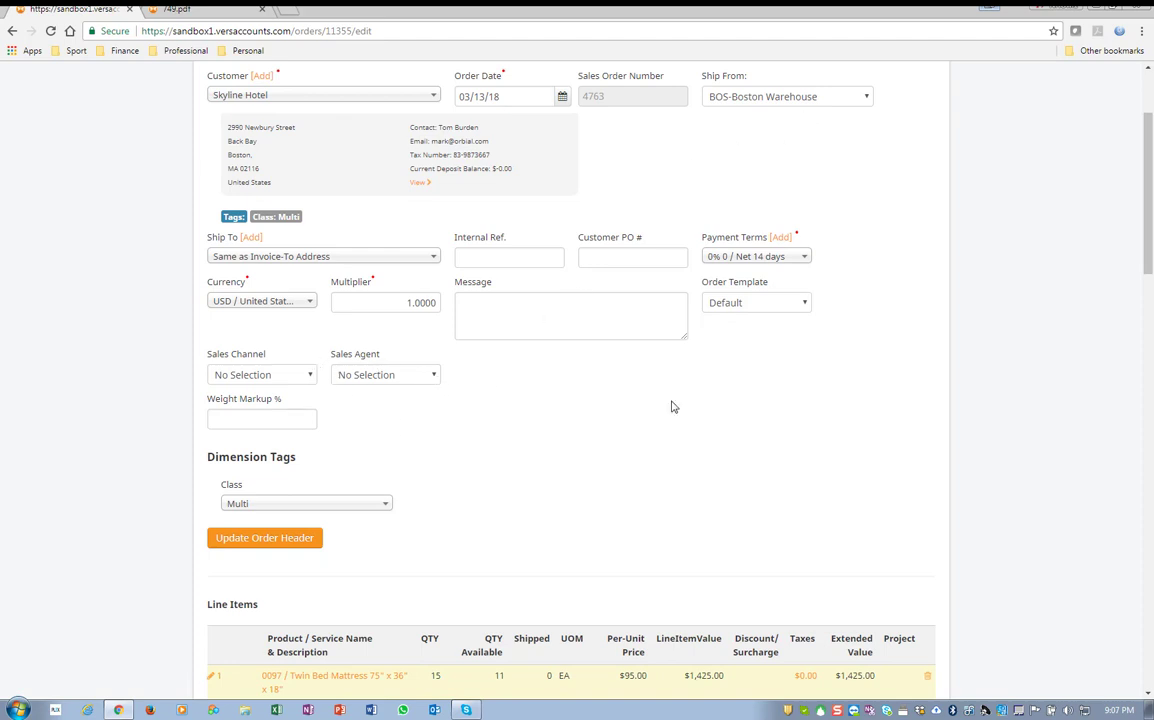
pyautogui.moveTo(1149, 258); pyautogui.dragTo(1150, 362)
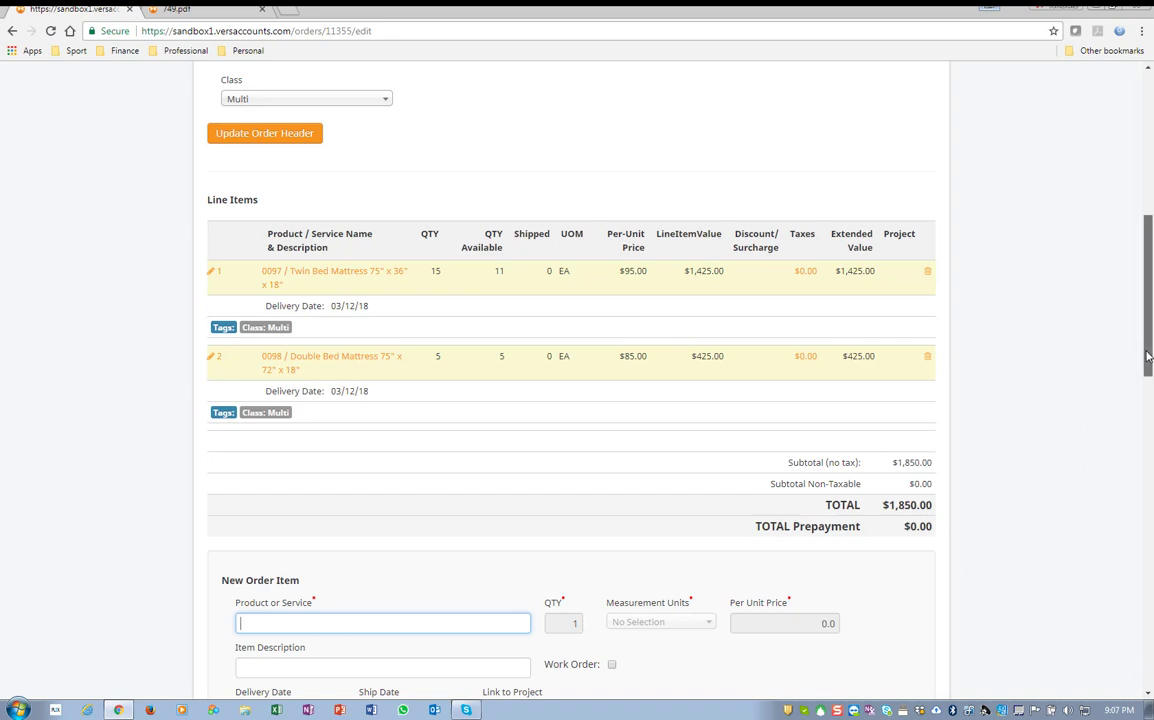
pyautogui.scroll(-10, 1087, 389)
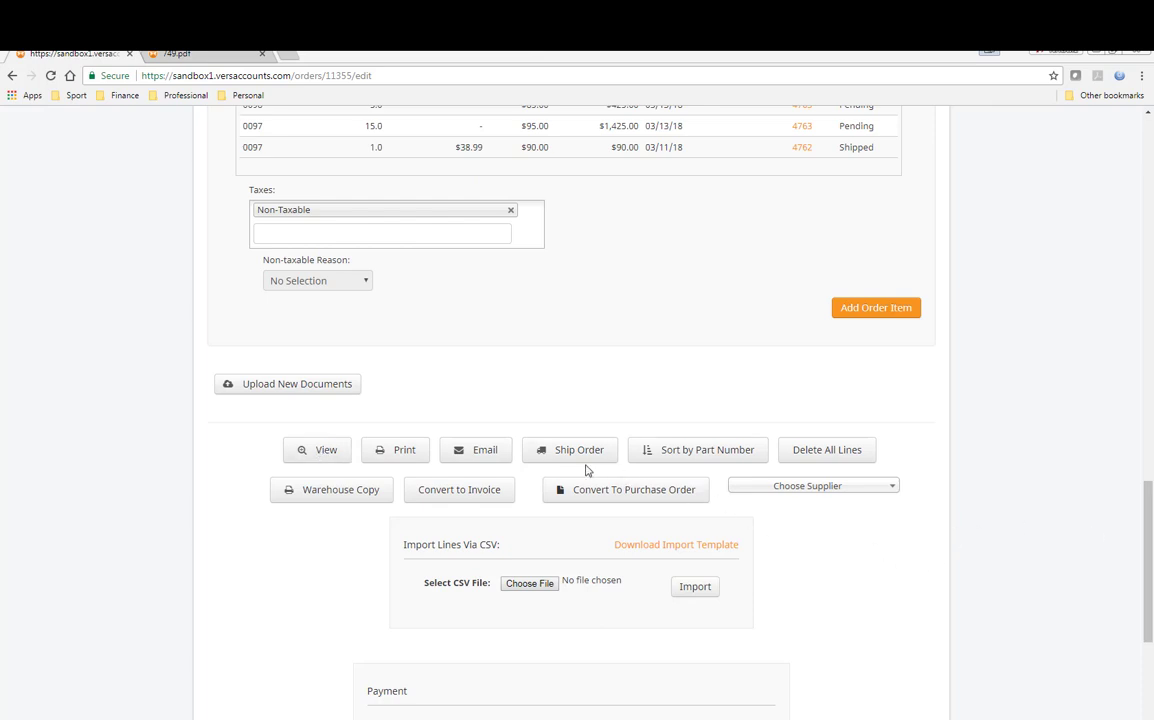
# Step: Review the sales order's line items, choose Mattress People as the supplier, and convert the order to a purchase order
pyautogui.moveTo(1148, 503); pyautogui.dragTo(1150, 287)
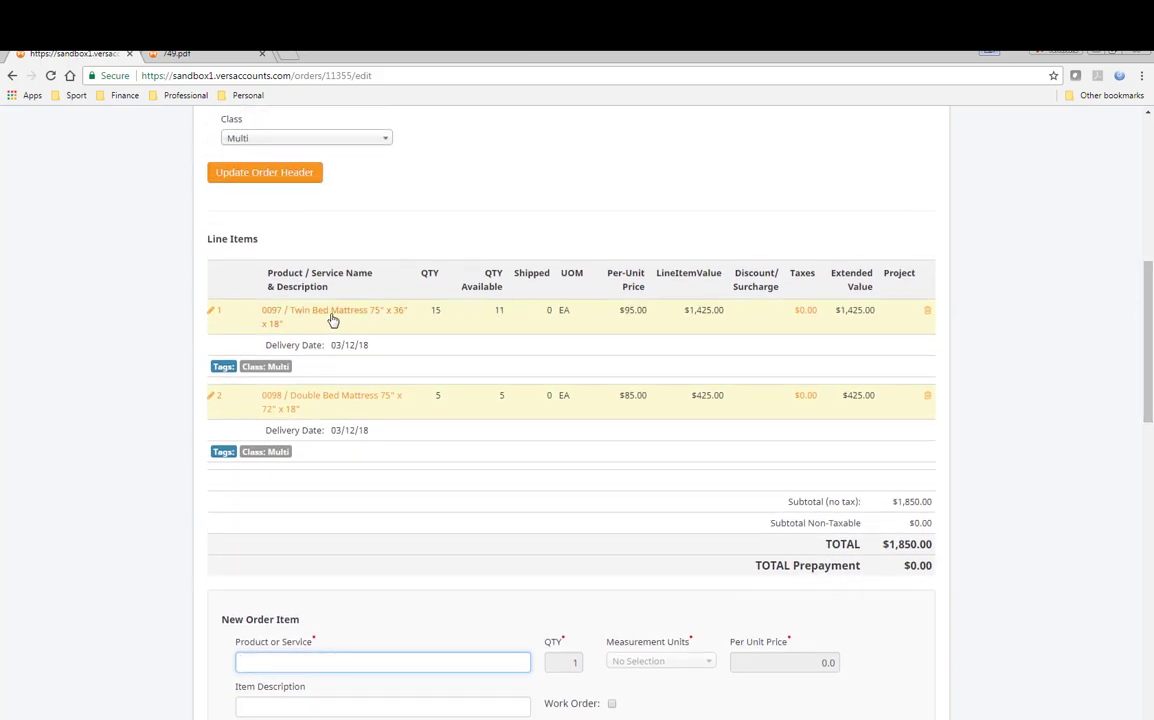
pyautogui.moveTo(1149, 337); pyautogui.dragTo(1141, 553)
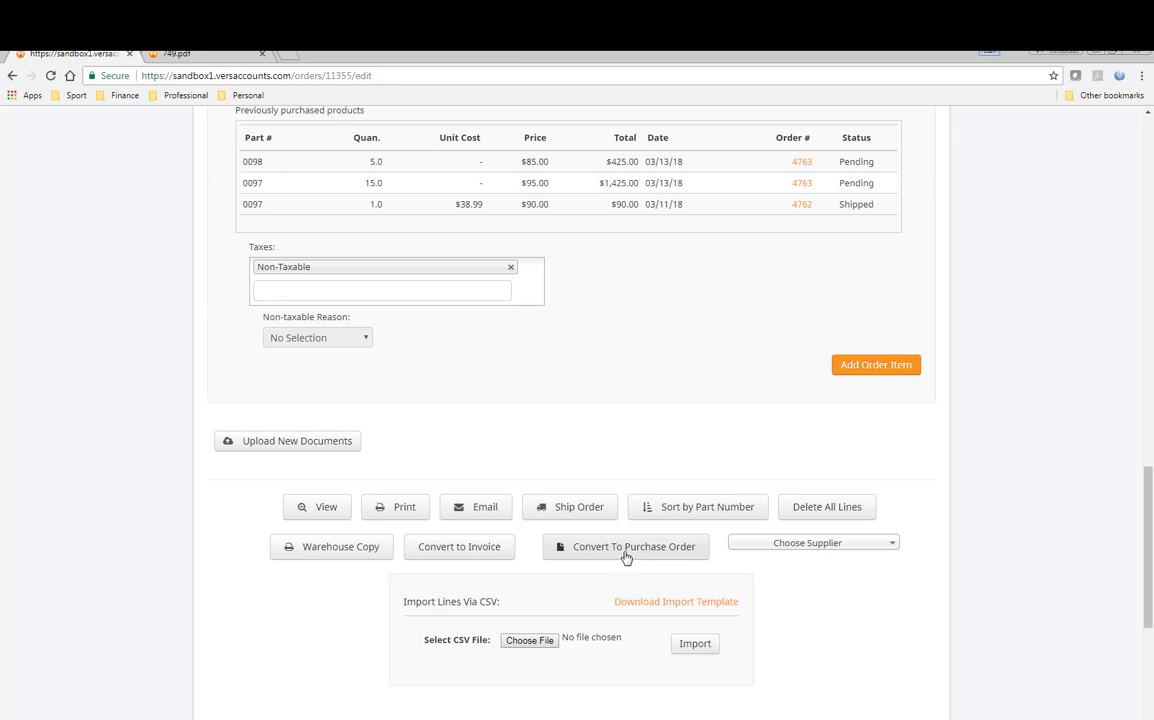
pyautogui.click(891, 547)
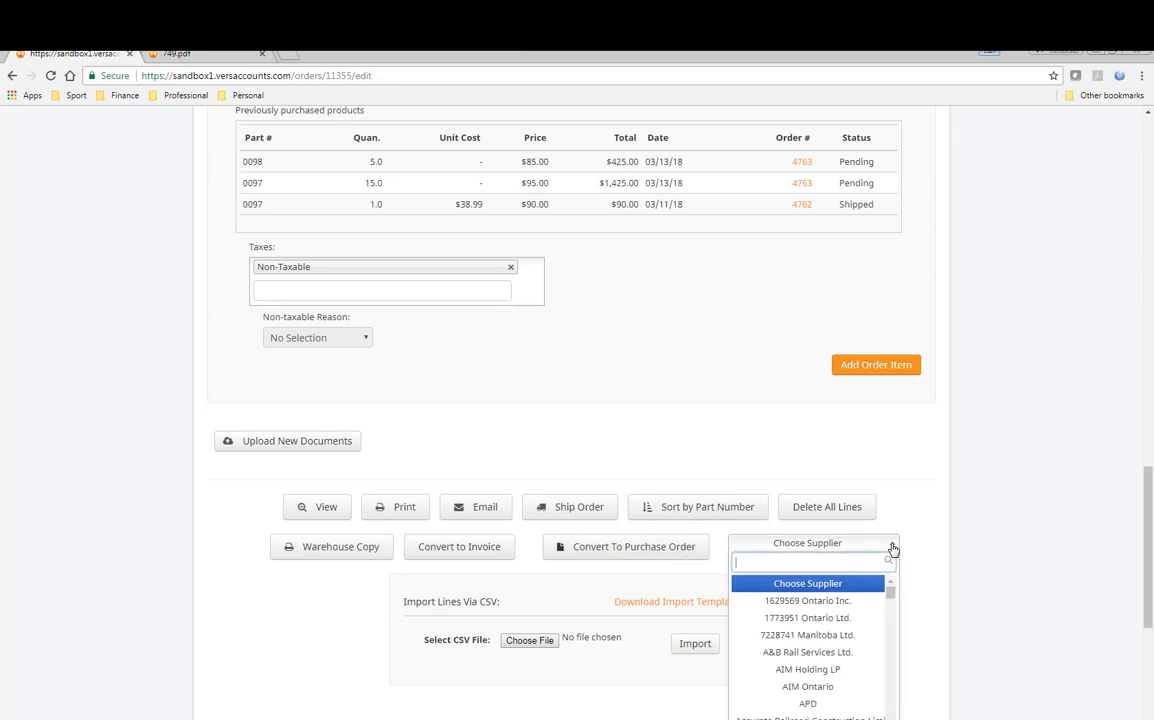
pyautogui.write('matt')
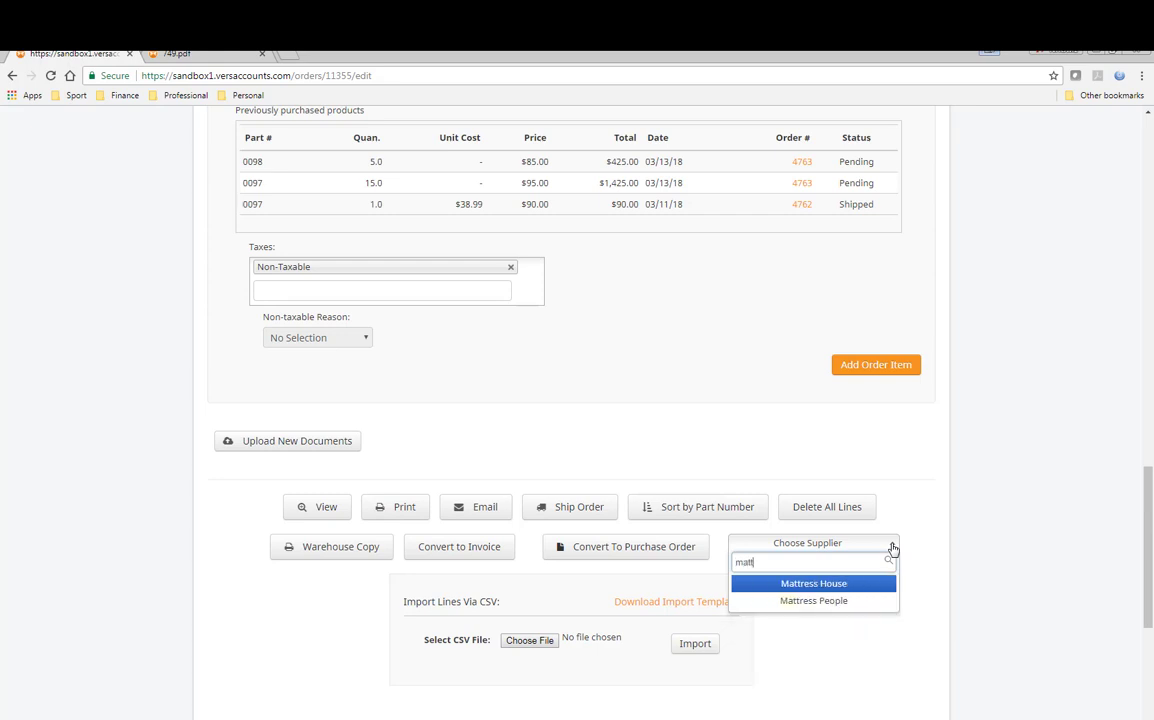
pyautogui.click(826, 604)
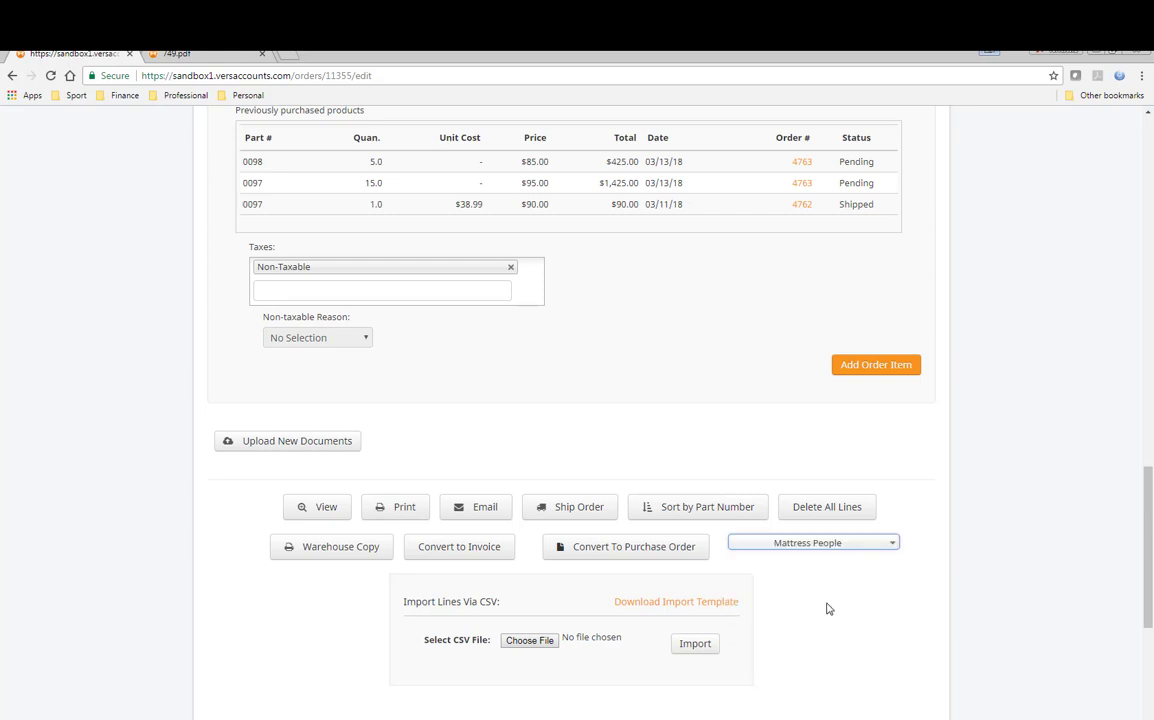
pyautogui.click(630, 549)
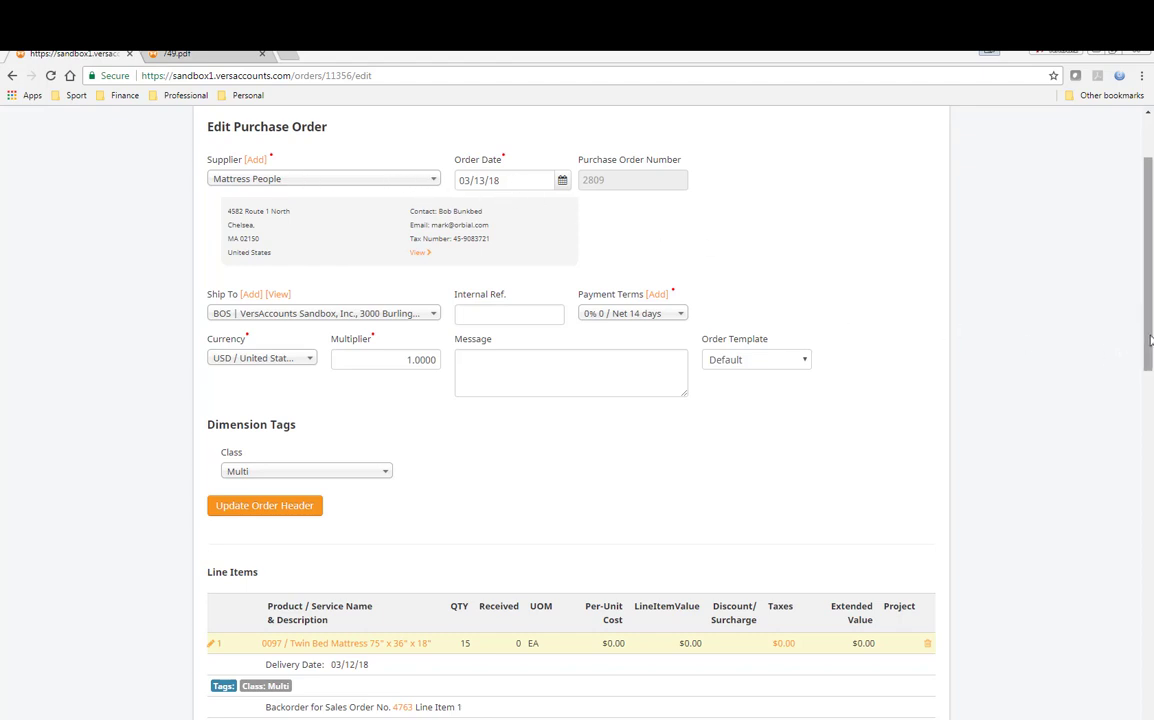
# Step: Review the purchase order's header and line items, and delete the 0098 Double Bed Mattress line
pyautogui.scroll(-1, 1127, 341)
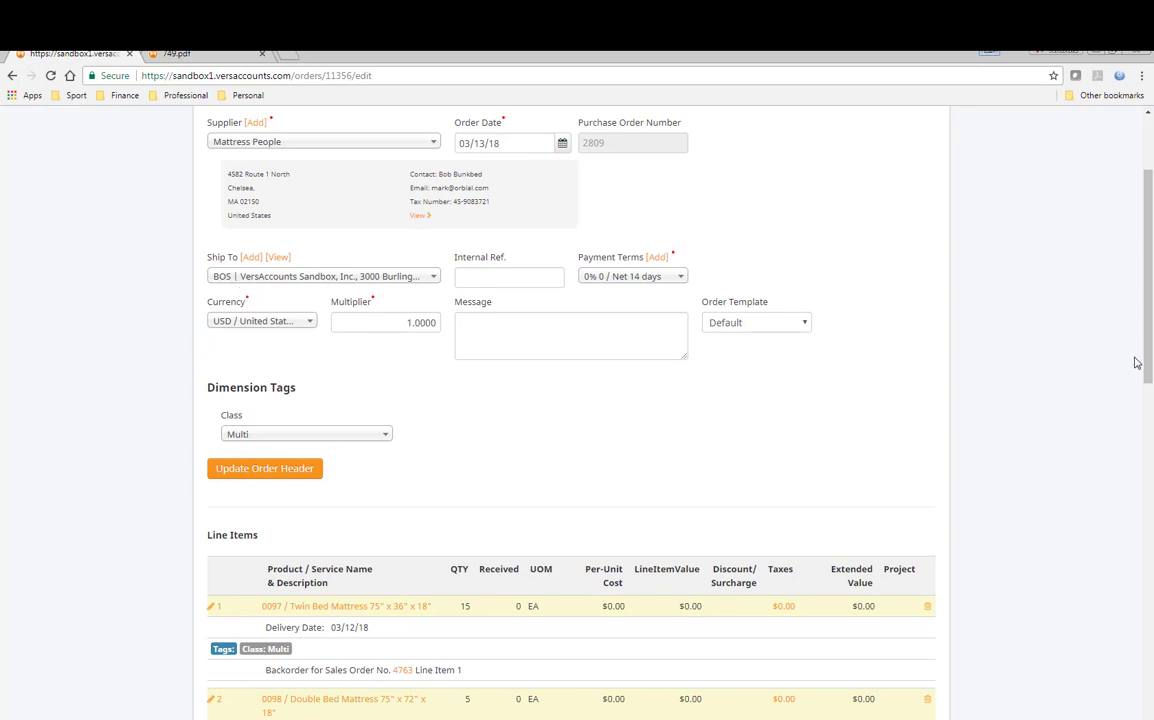
pyautogui.scroll(-1, 1148, 385)
pyautogui.moveTo(1148, 385); pyautogui.dragTo(1138, 484)
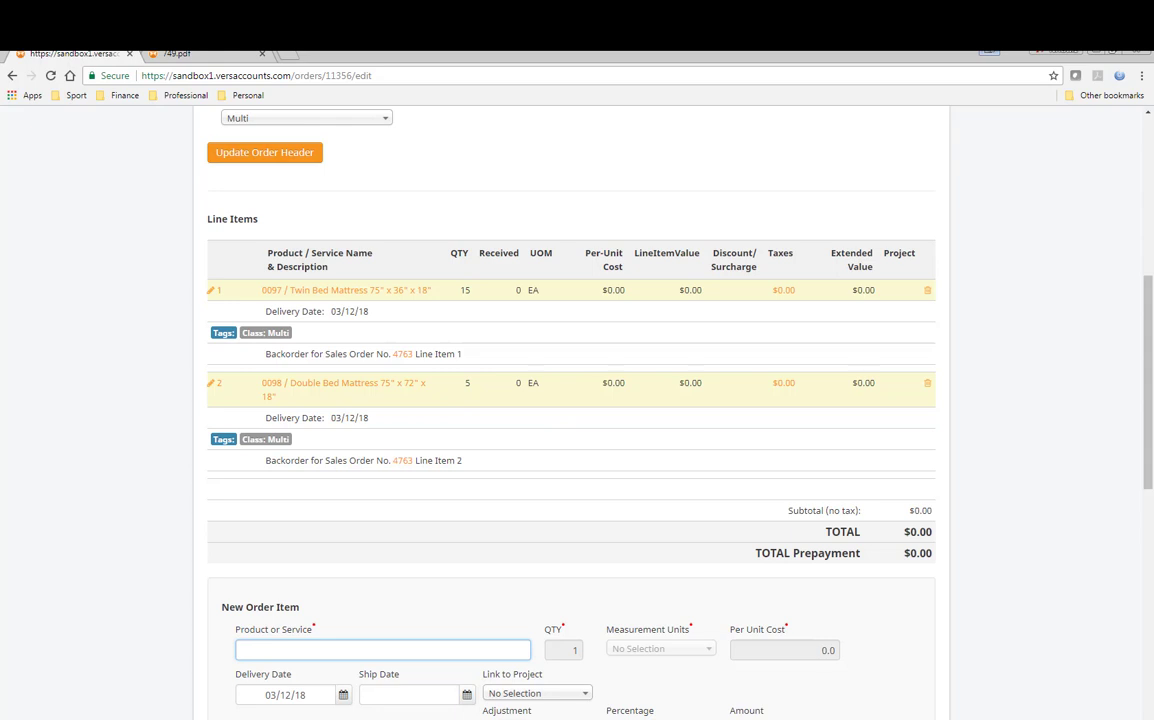
pyautogui.scroll(-1, 577, 400)
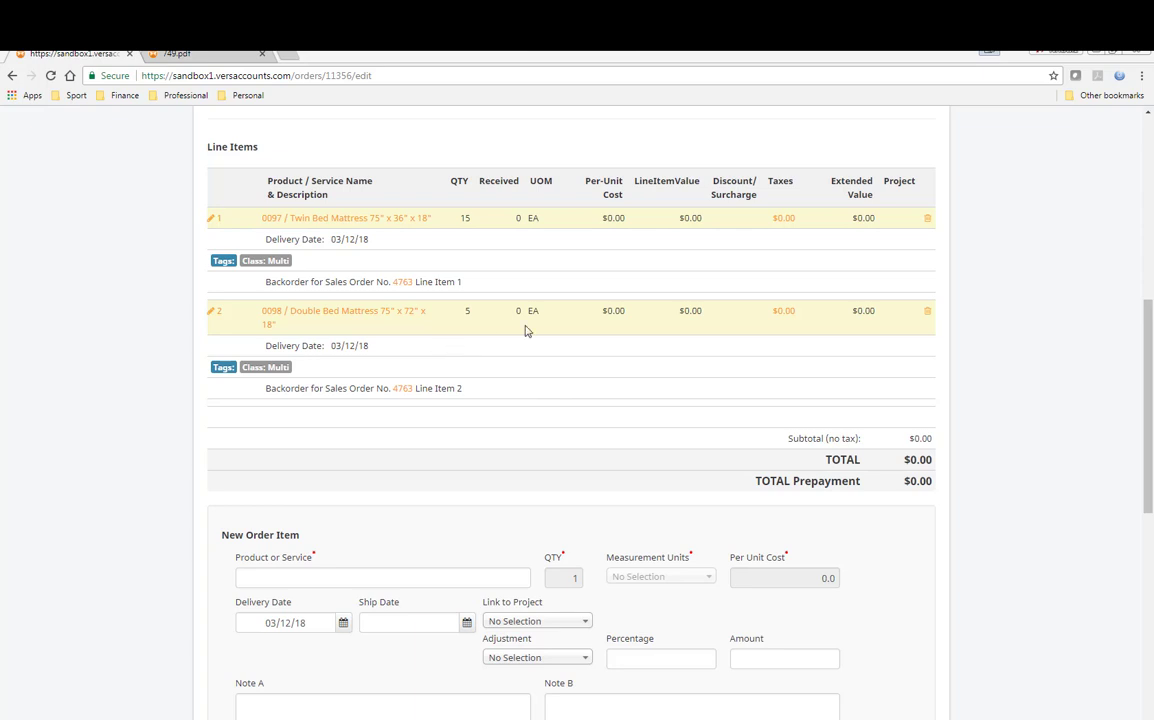
pyautogui.click(928, 314)
pyautogui.click(621, 148)
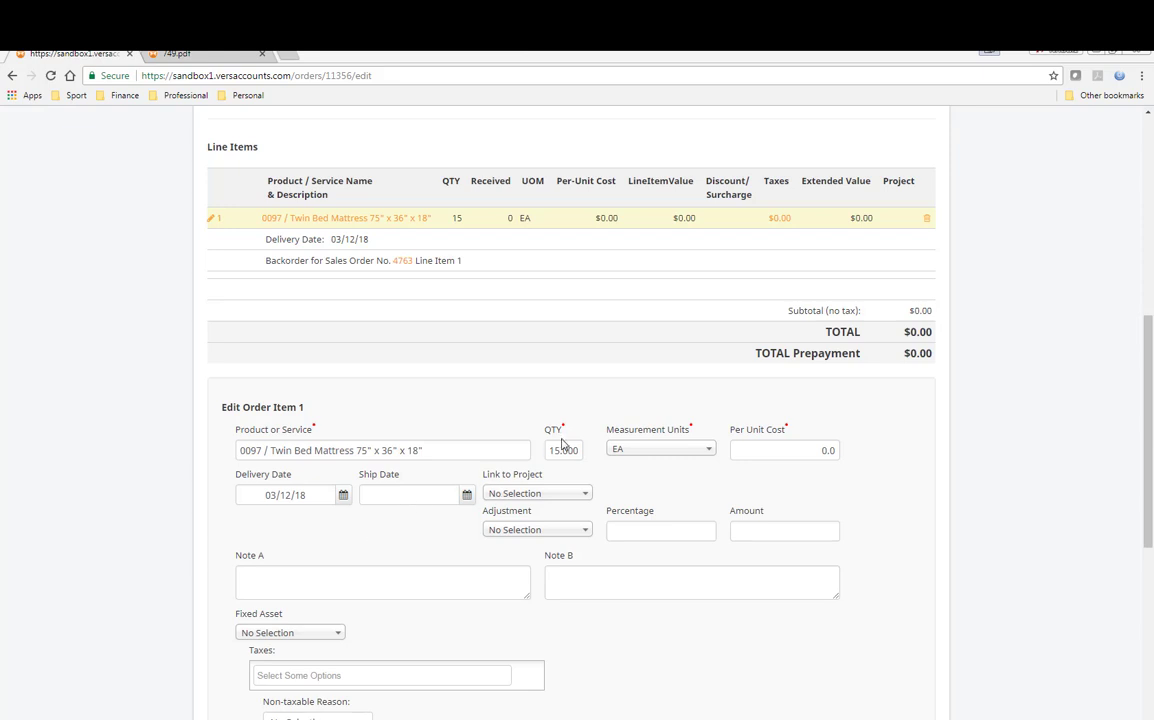
# Step: Set the 0097 Twin Bed Mattress order item's quantity to 4 and its per-unit cost to 42.5
pyautogui.moveTo(550, 450); pyautogui.dragTo(592, 450)
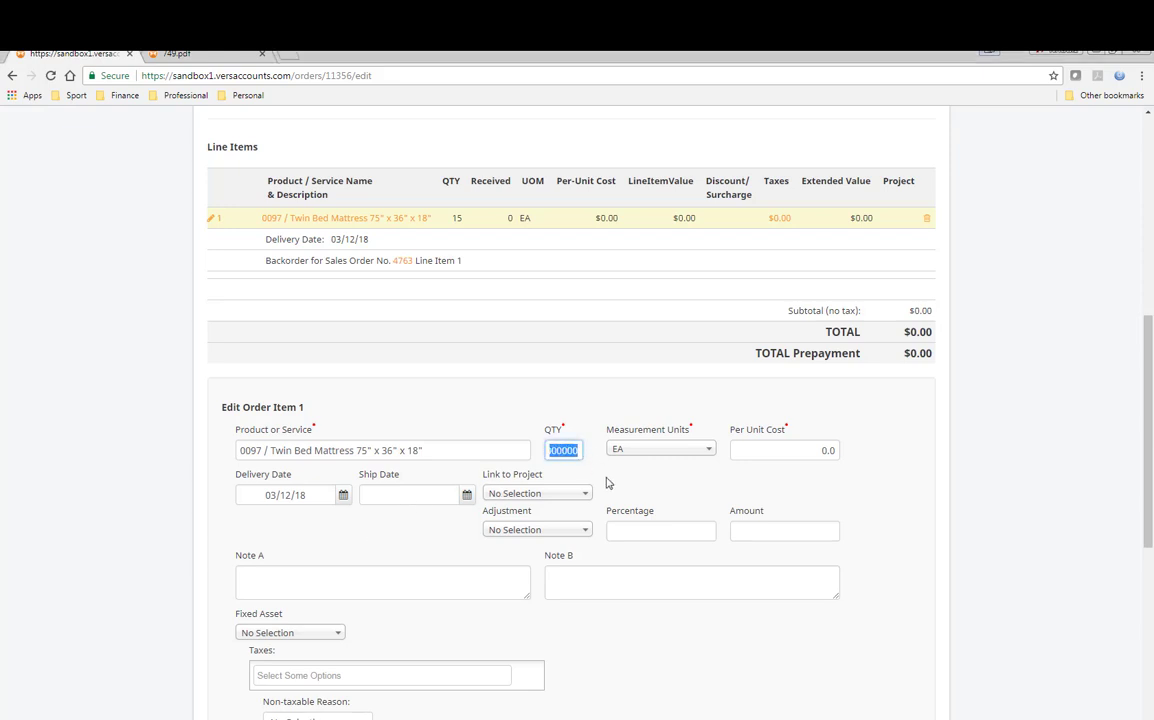
pyautogui.write('4')
pyautogui.click(778, 447)
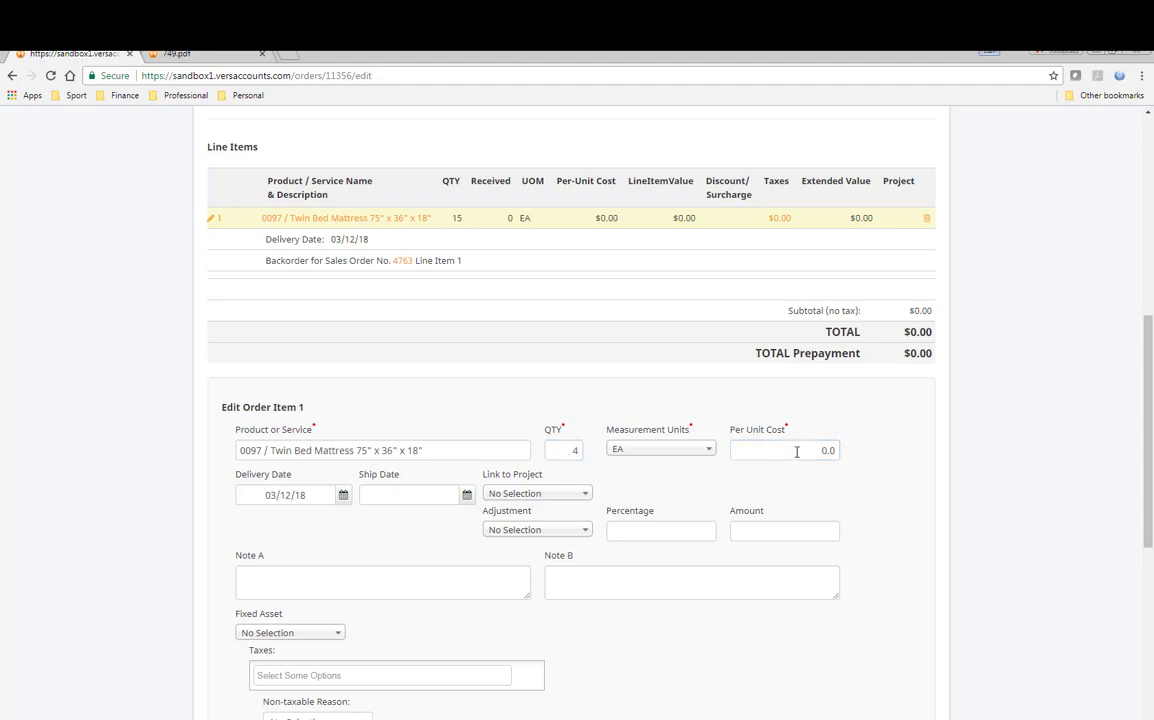
pyautogui.moveTo(797, 451); pyautogui.dragTo(876, 450)
pyautogui.write('42')
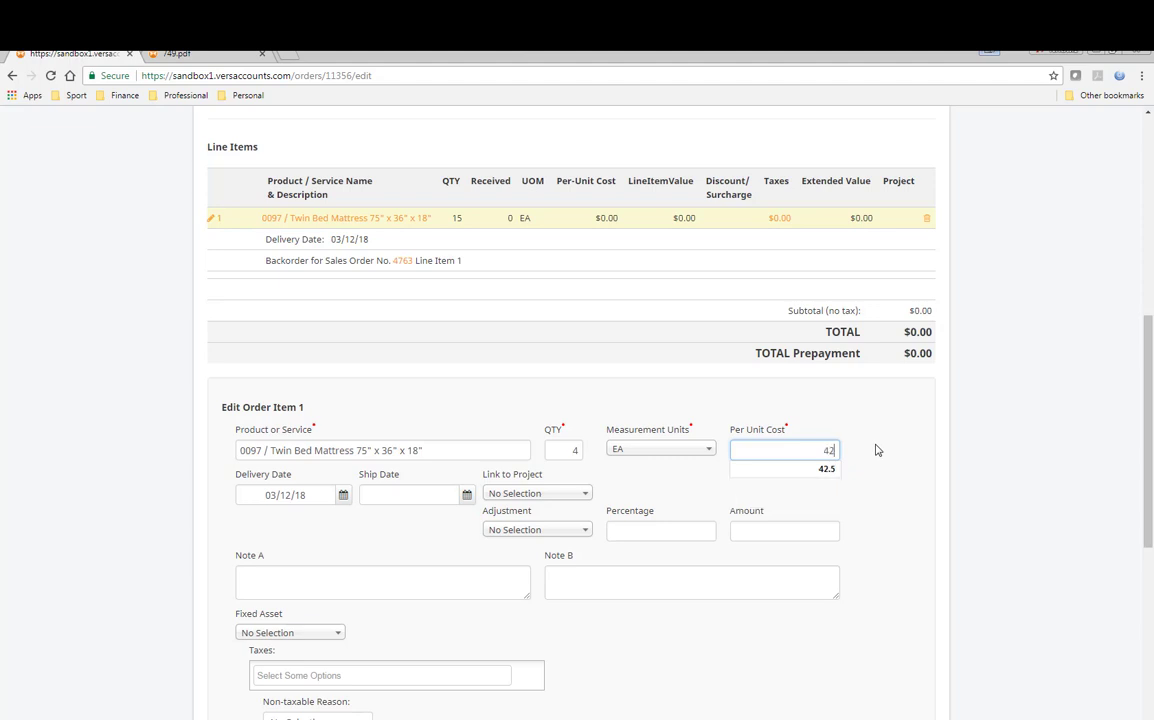
pyautogui.press('Down')
pyautogui.press('Return')
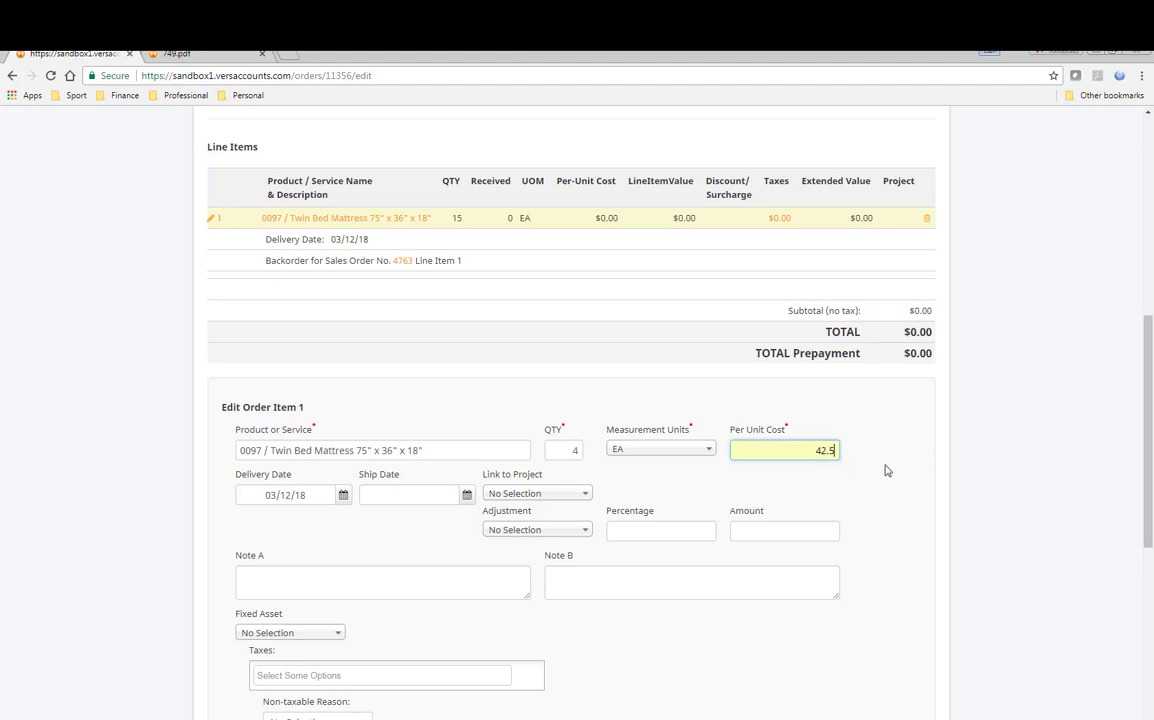
# Step: Set the twin mattress item's non-taxable reason to Purchase for Resale and update the order item
pyautogui.moveTo(1150, 452); pyautogui.dragTo(1142, 492)
pyautogui.click(860, 650)
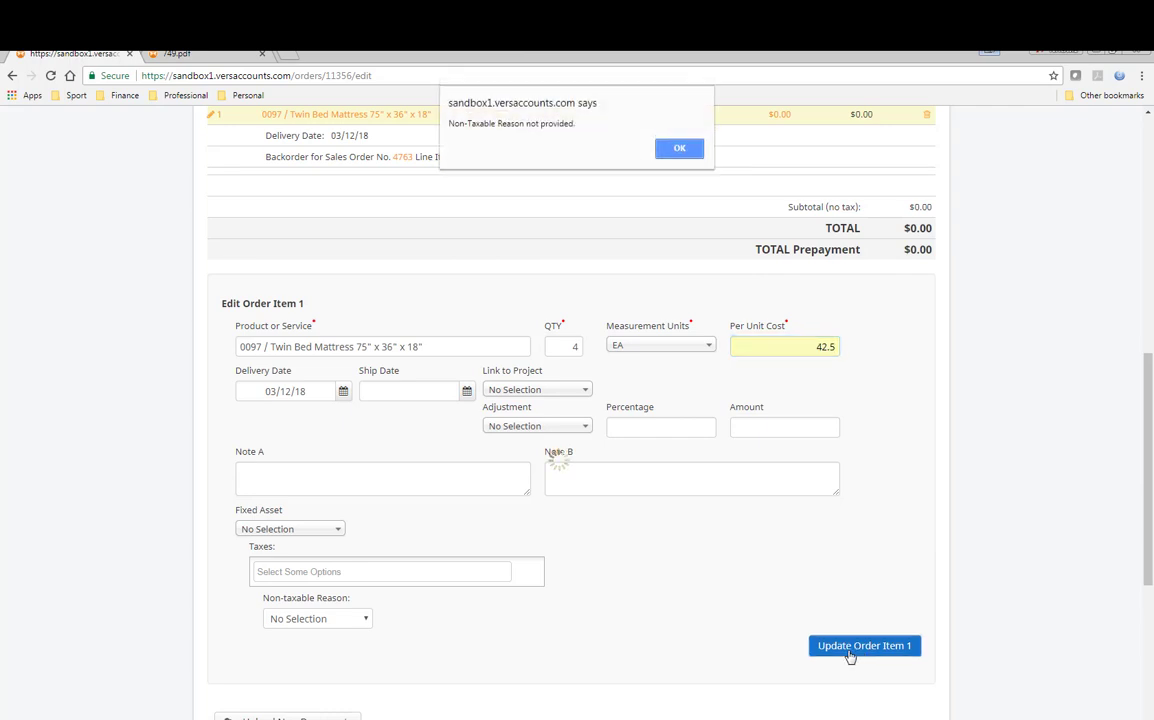
pyautogui.click(685, 150)
pyautogui.click(362, 622)
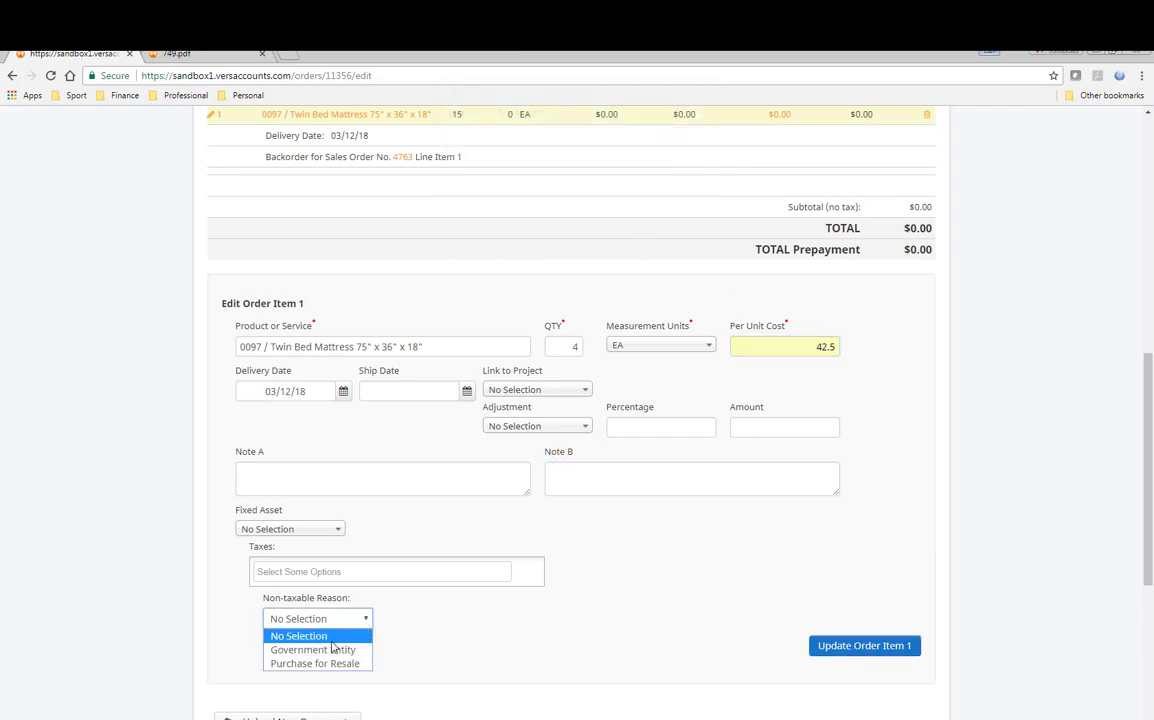
pyautogui.click(322, 664)
pyautogui.click(864, 647)
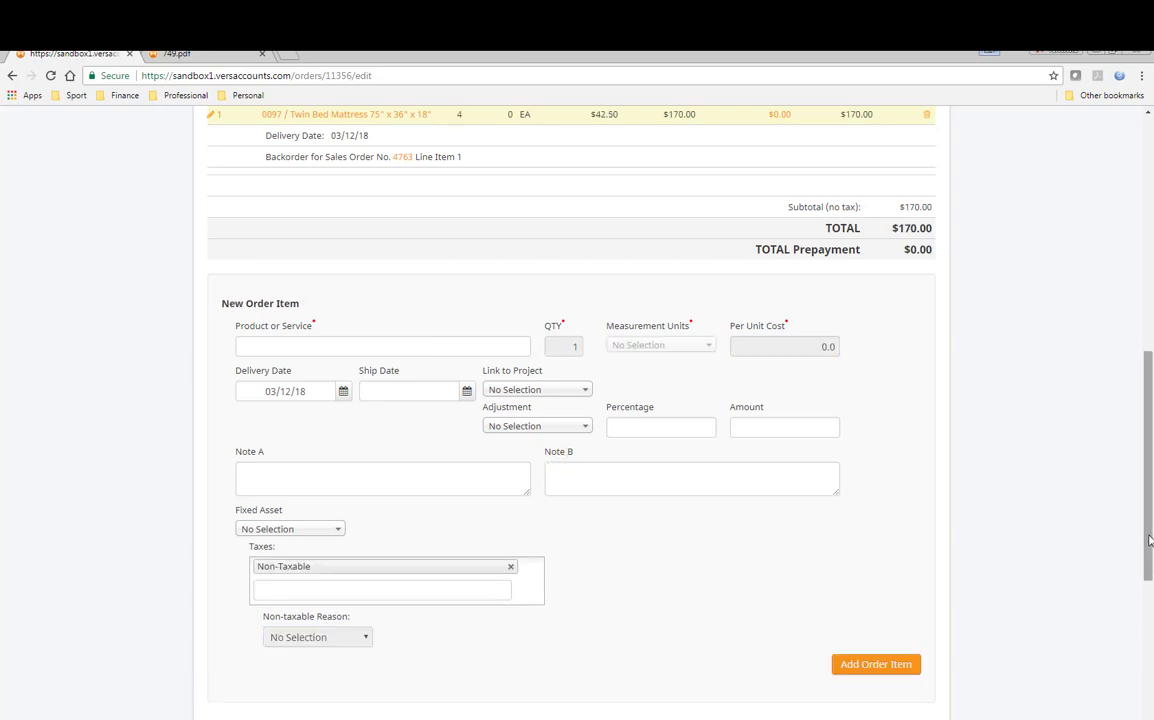
# Step: Review the updated purchase order, view its PDF version, and return to the order
pyautogui.moveTo(1148, 540); pyautogui.dragTo(1149, 372)
pyautogui.moveTo(1149, 325); pyautogui.dragTo(1150, 588)
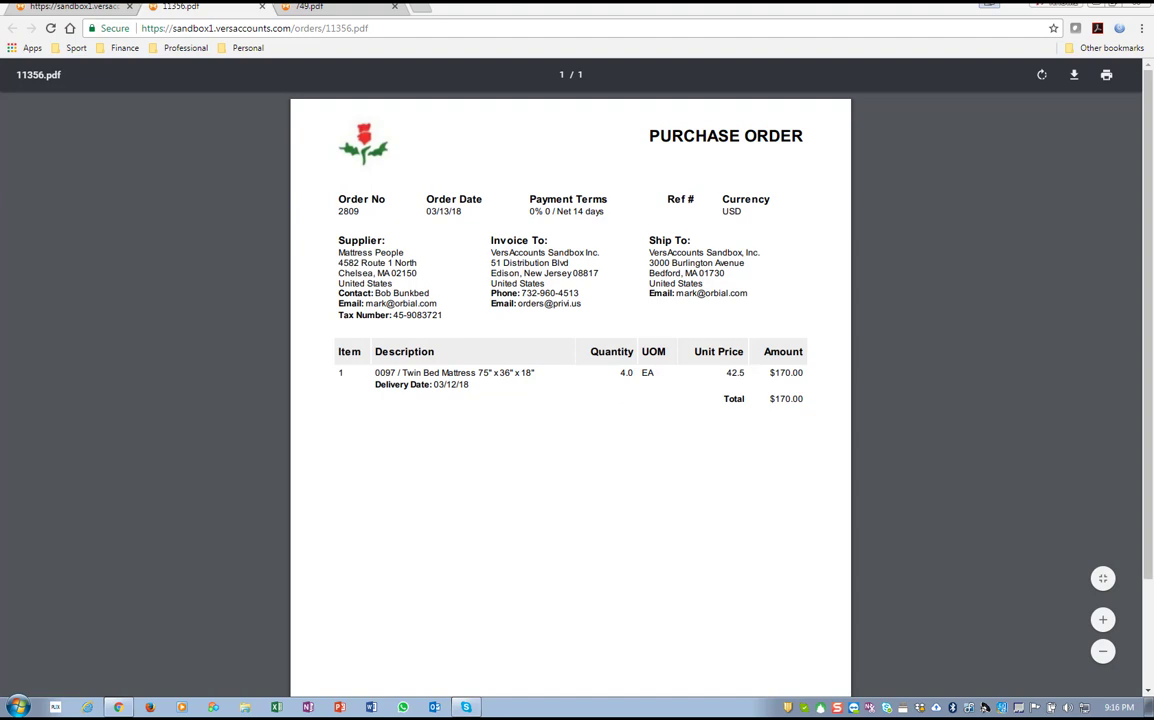
pyautogui.hotkey('ctrl', 'shift', 'Tab')
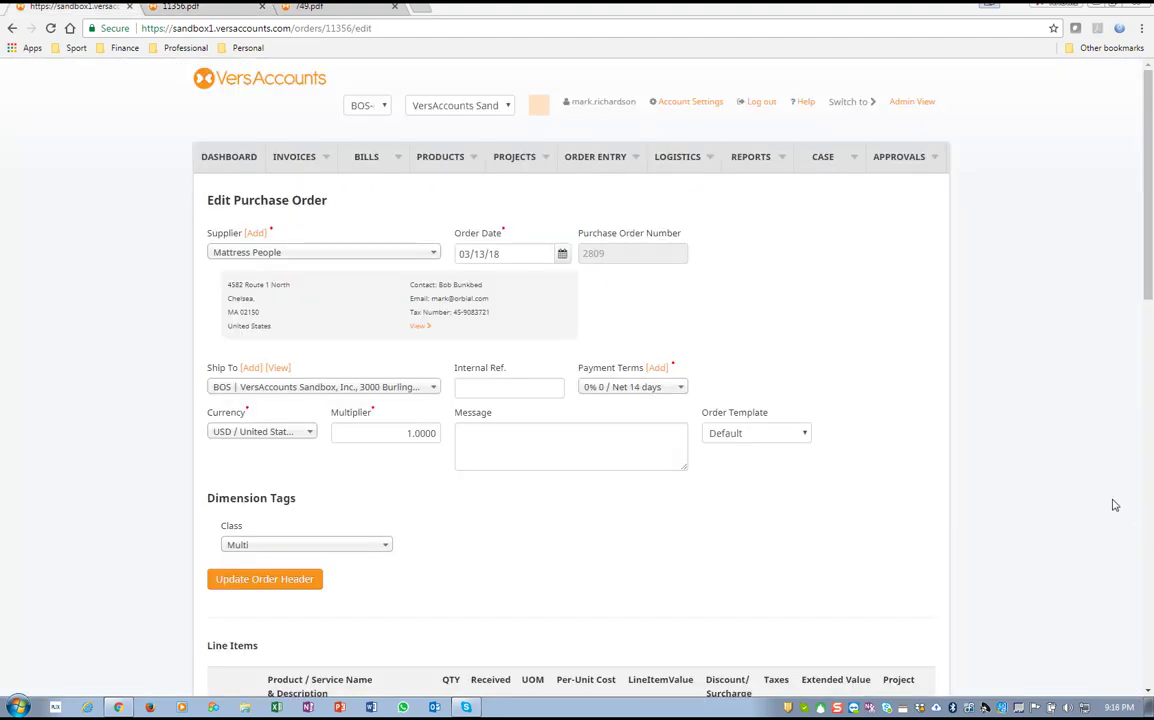
# Step: Start a new receipt for supplier Mattress People with the VersAccounts Sandbox, Inc. ship-to address
pyautogui.moveTo(711, 162)
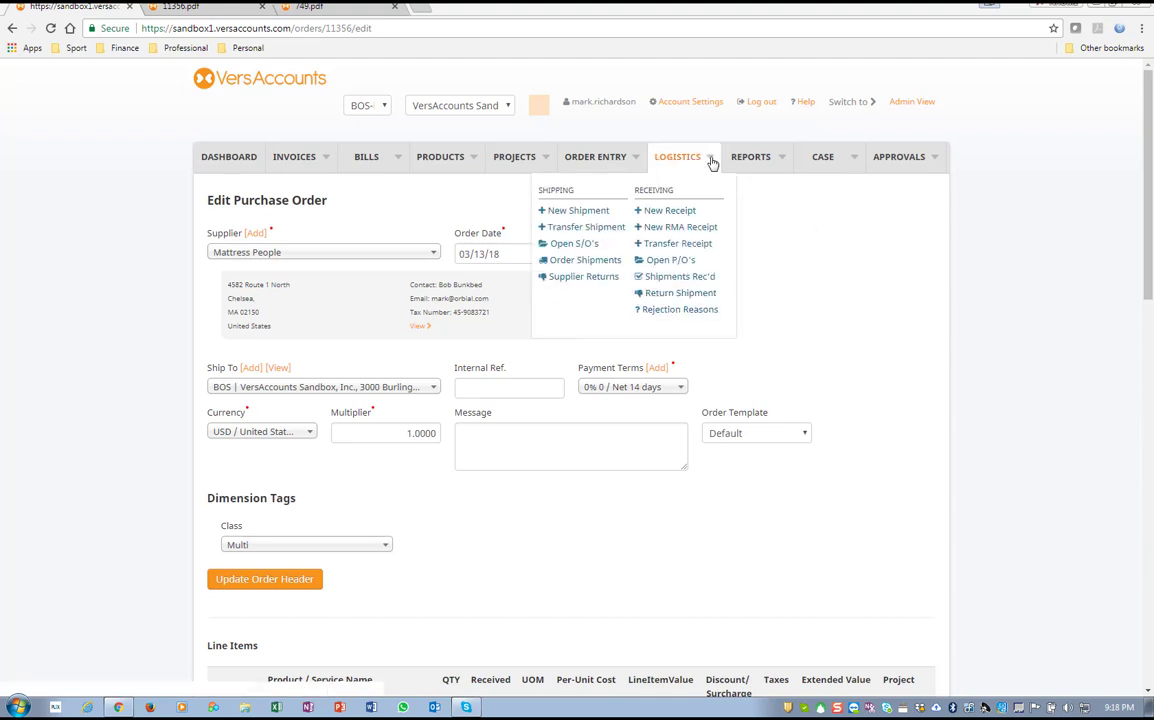
pyautogui.click(678, 215)
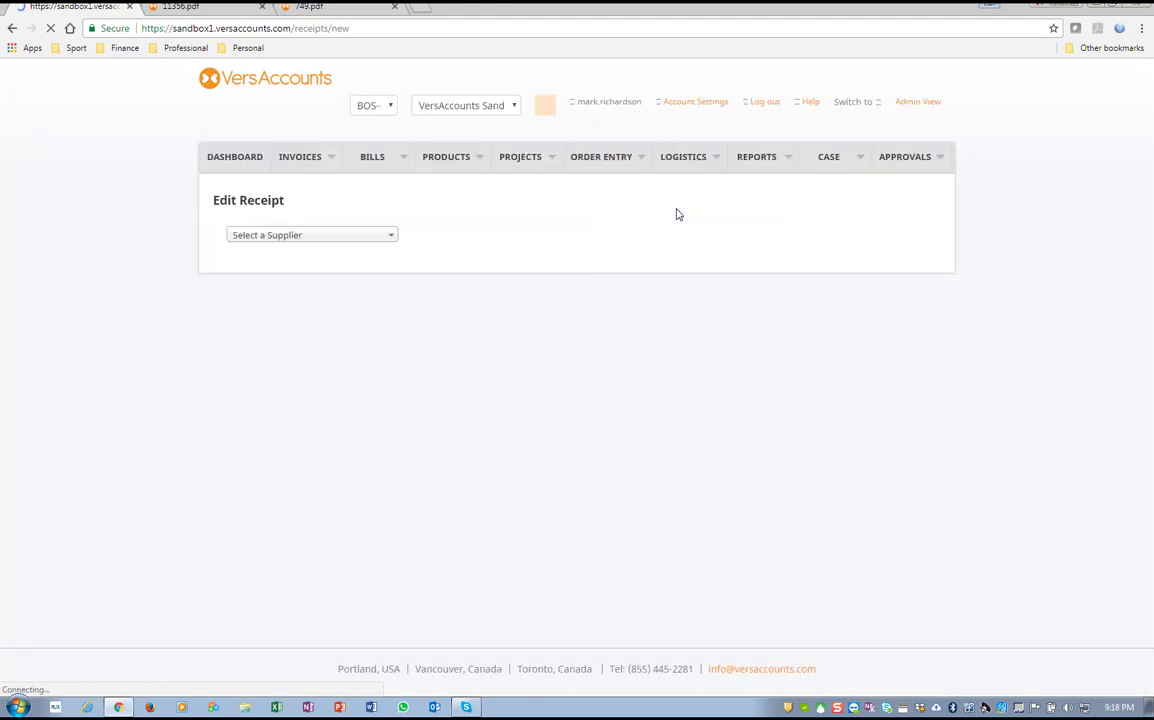
pyautogui.click(394, 237)
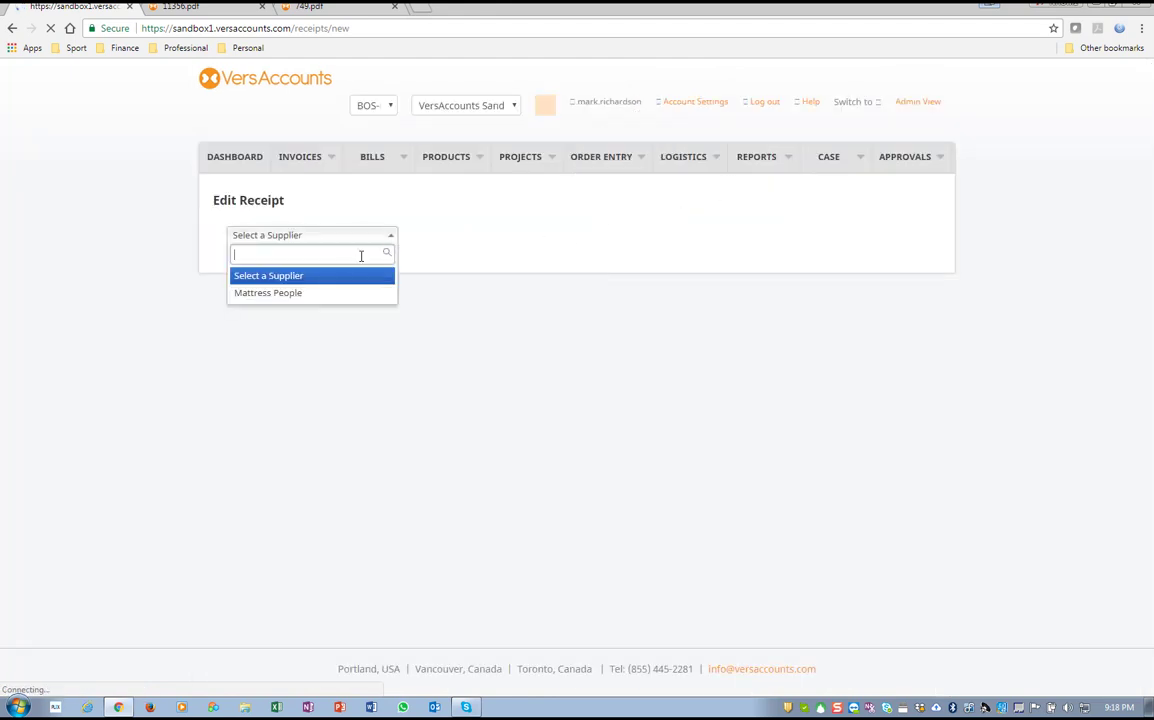
pyautogui.click(278, 298)
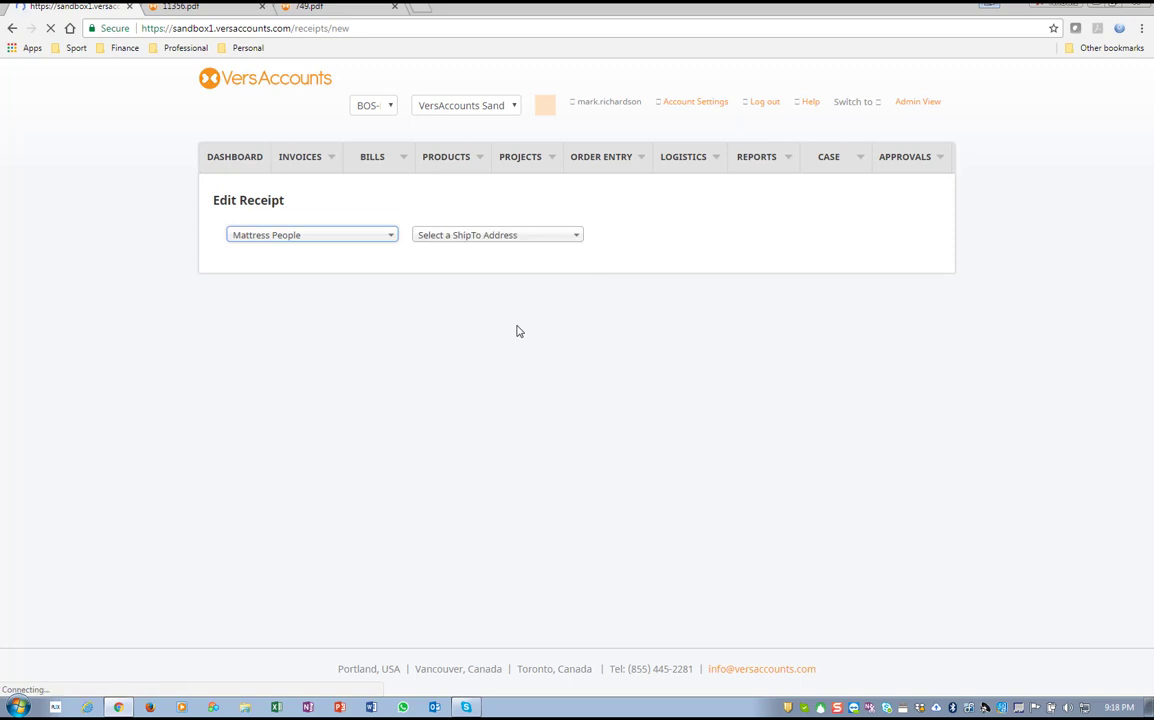
pyautogui.click(578, 238)
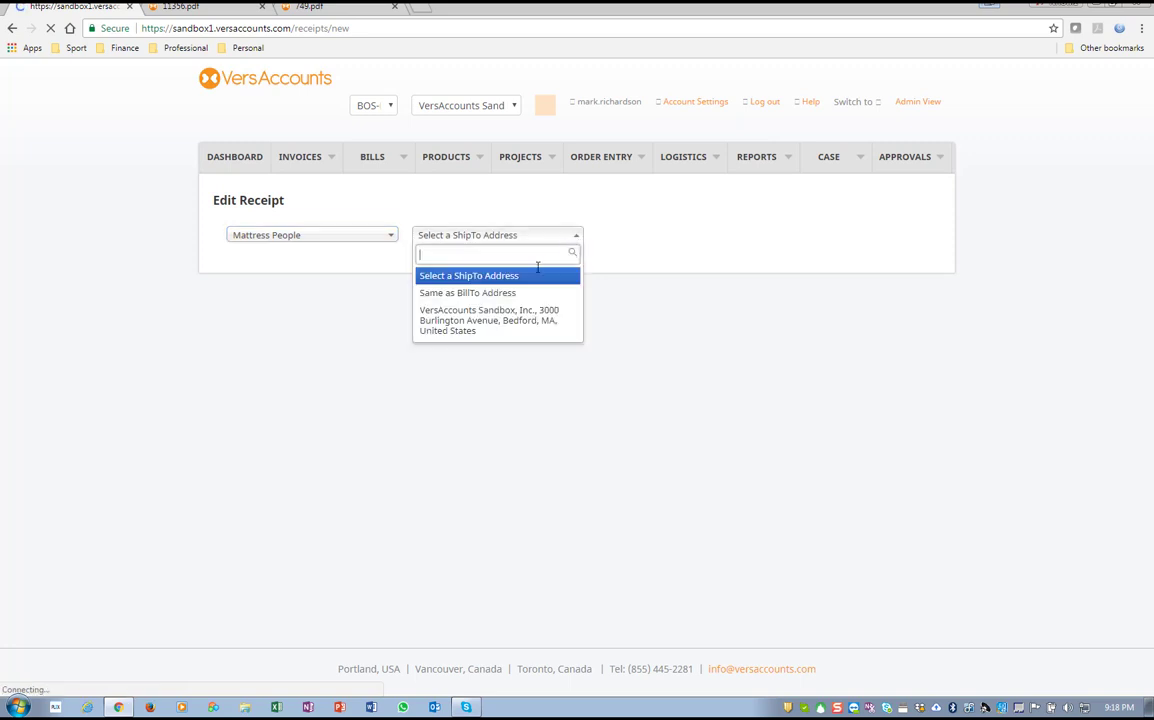
pyautogui.click(465, 329)
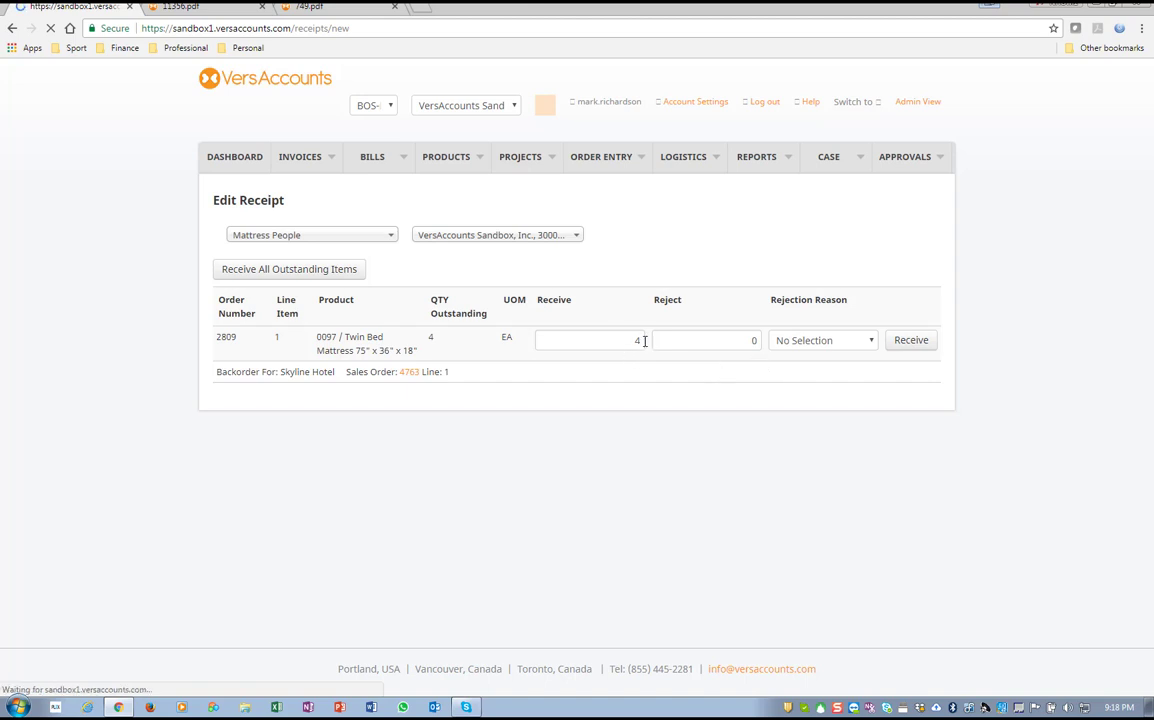
# Step: Receive all 4 outstanding twin bed mattresses and post the receipt dated 03/12/18
pyautogui.click(911, 341)
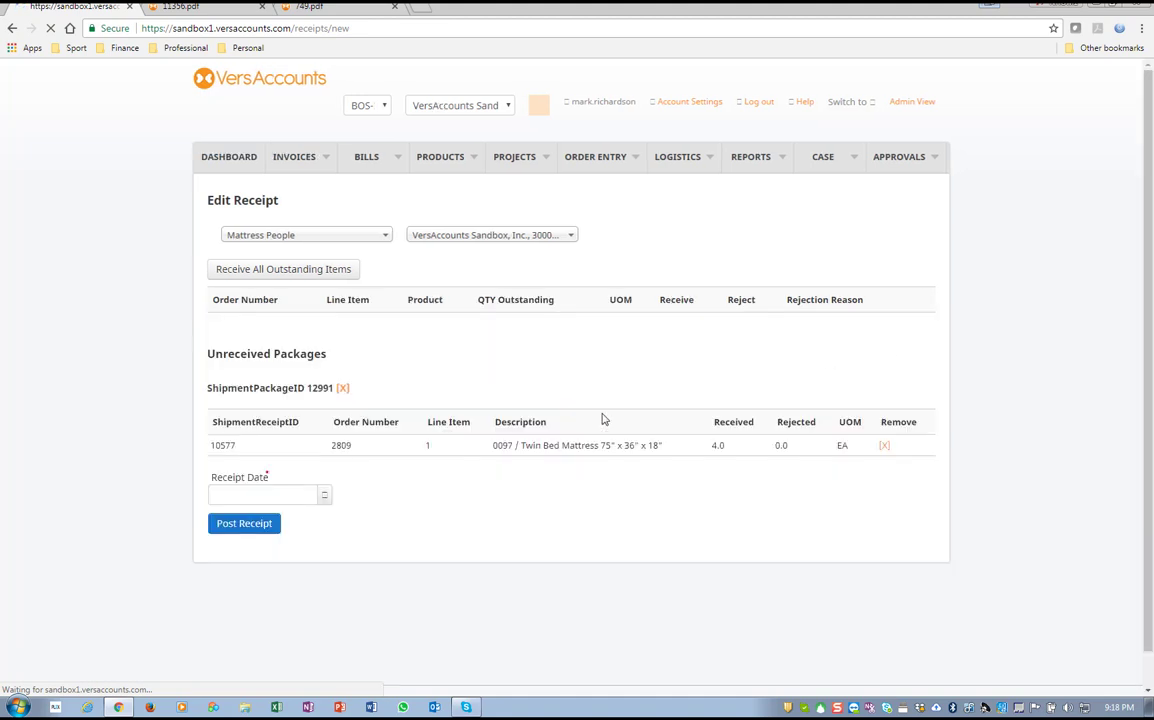
pyautogui.click(324, 498)
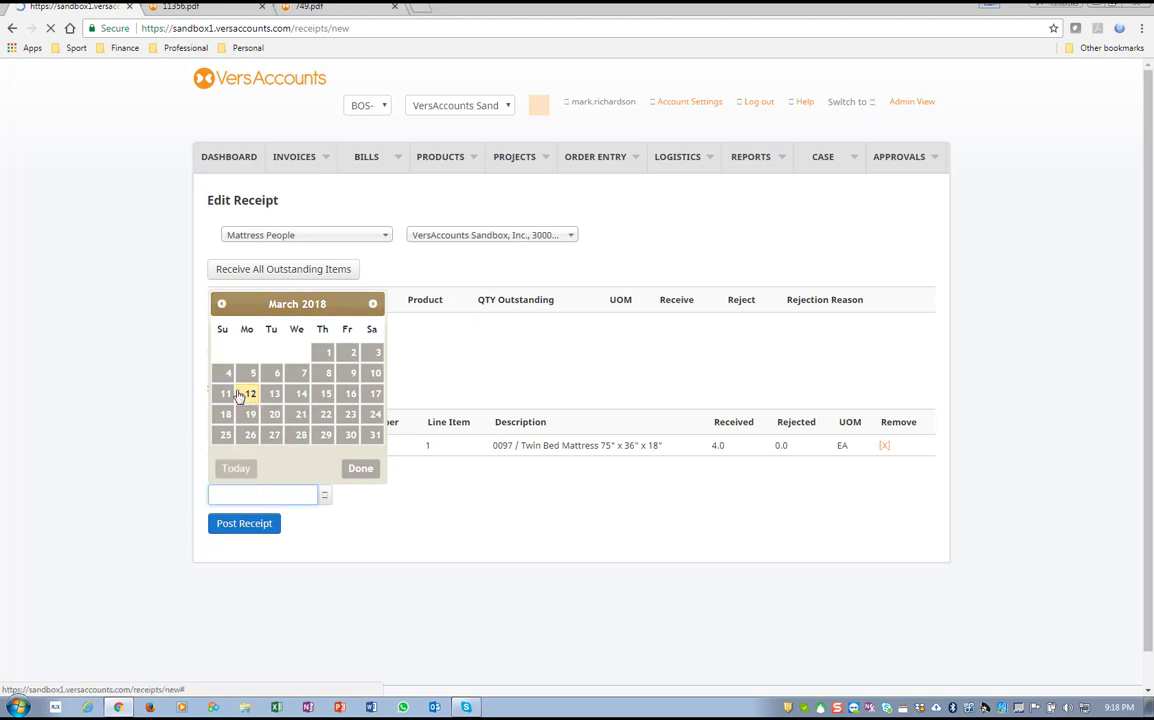
pyautogui.click(250, 393)
pyautogui.click(249, 530)
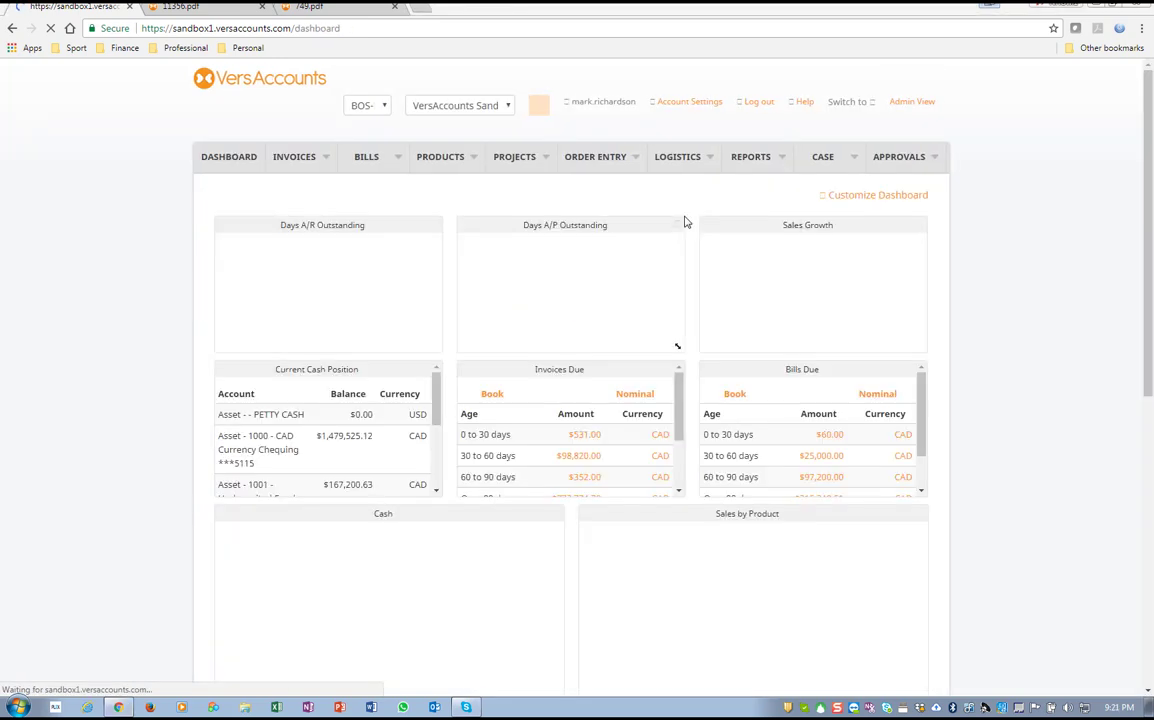
# Step: Open Skyline Hotel's order from the open sales orders and review the available quantities on its line items
pyautogui.click(632, 163)
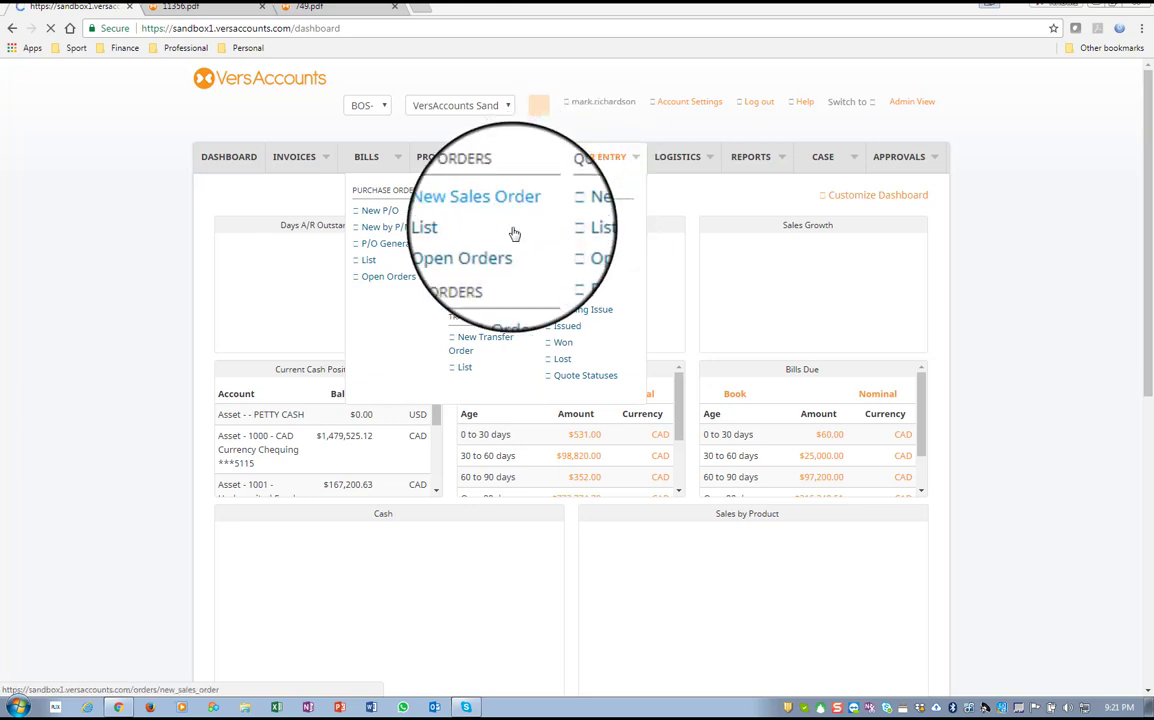
pyautogui.click(488, 245)
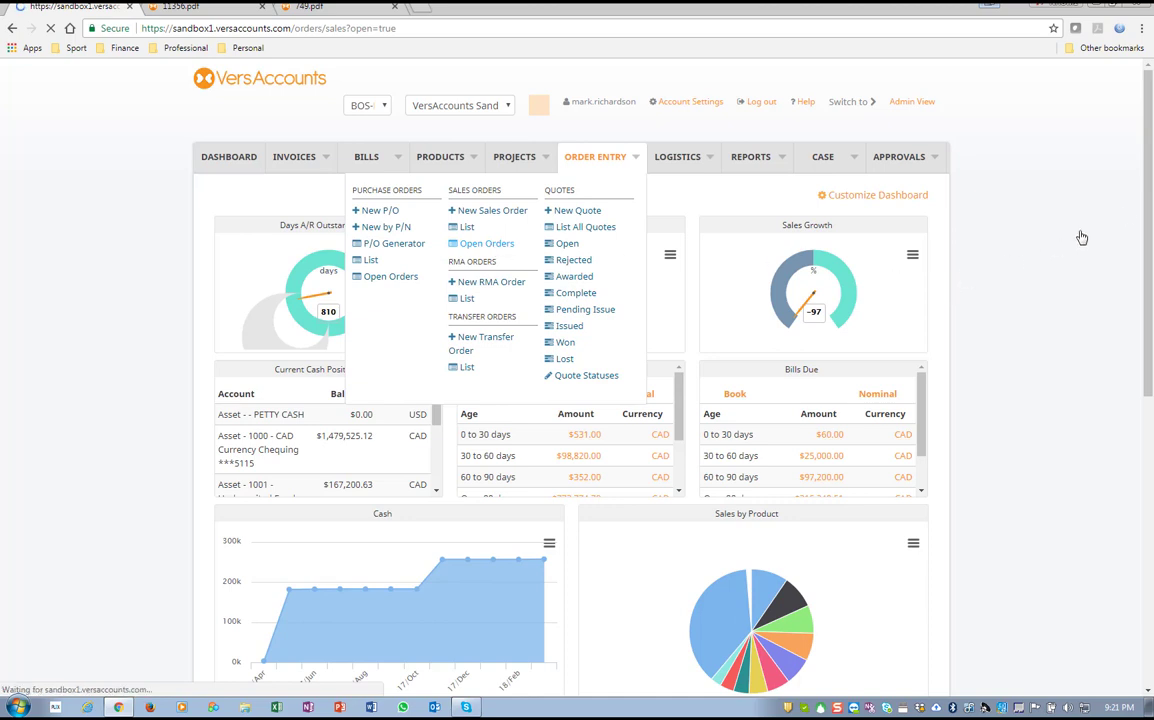
pyautogui.scroll(-3, 1148, 115)
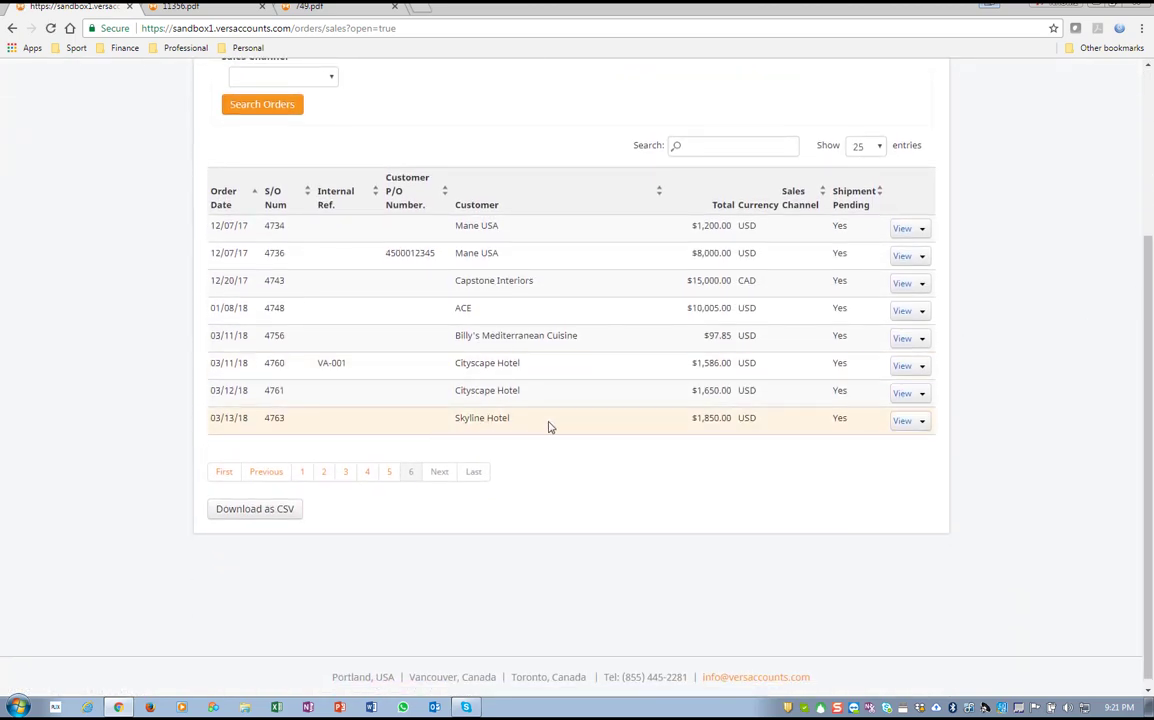
pyautogui.click(902, 422)
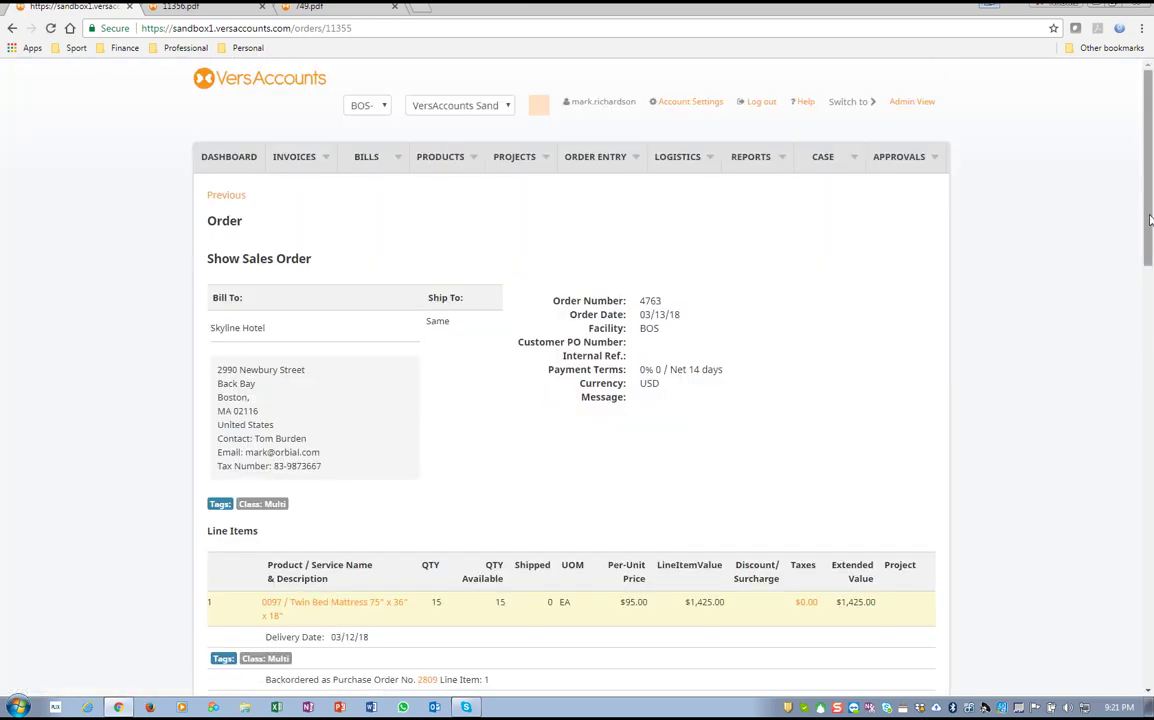
pyautogui.moveTo(1149, 227); pyautogui.dragTo(1151, 301)
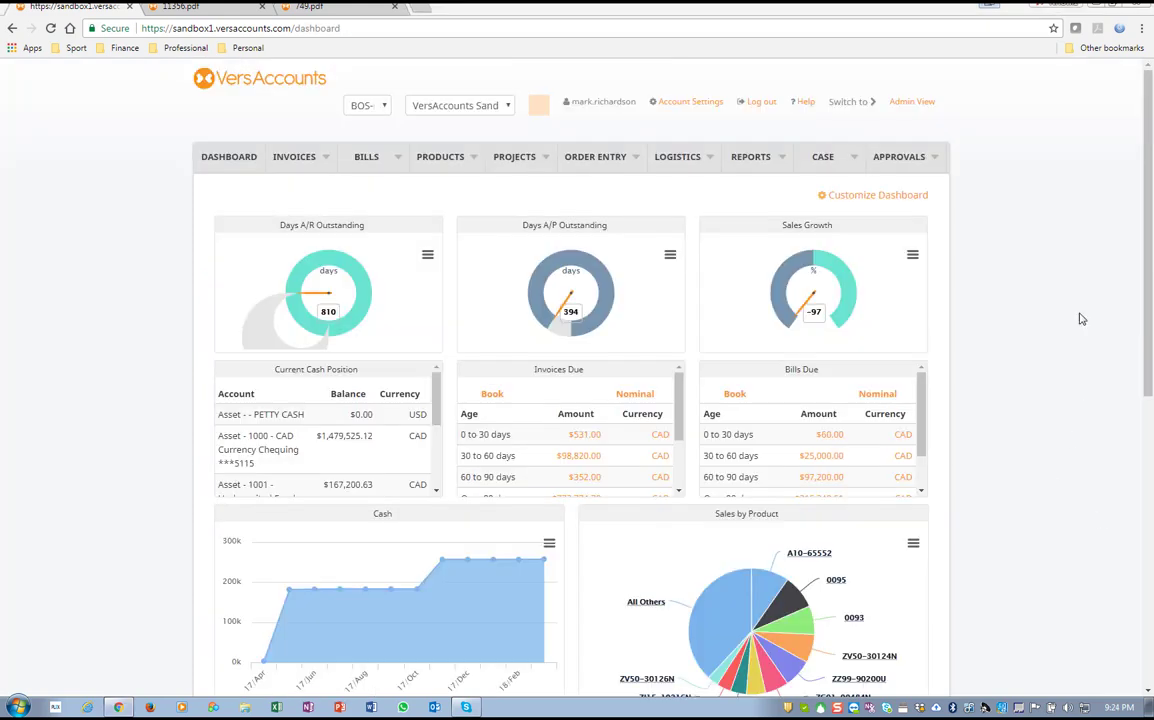
# Step: Open the shipping list of outstanding sales orders, filtered to order date 03/13/18
pyautogui.click(711, 160)
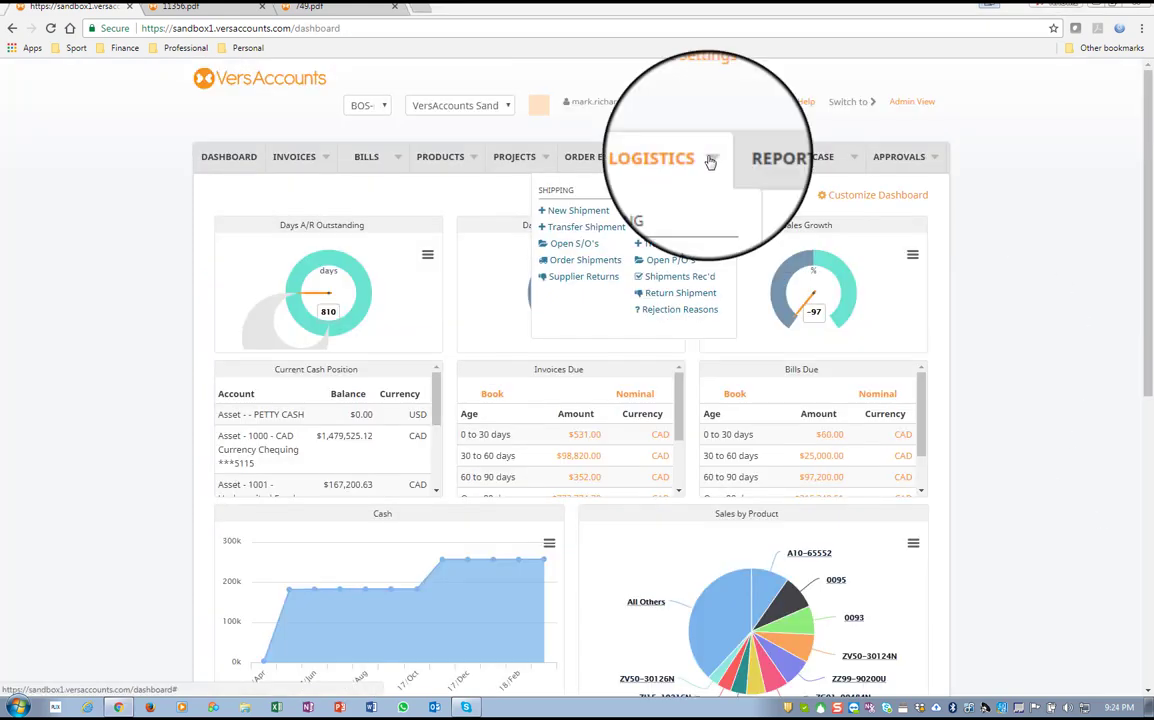
pyautogui.click(569, 252)
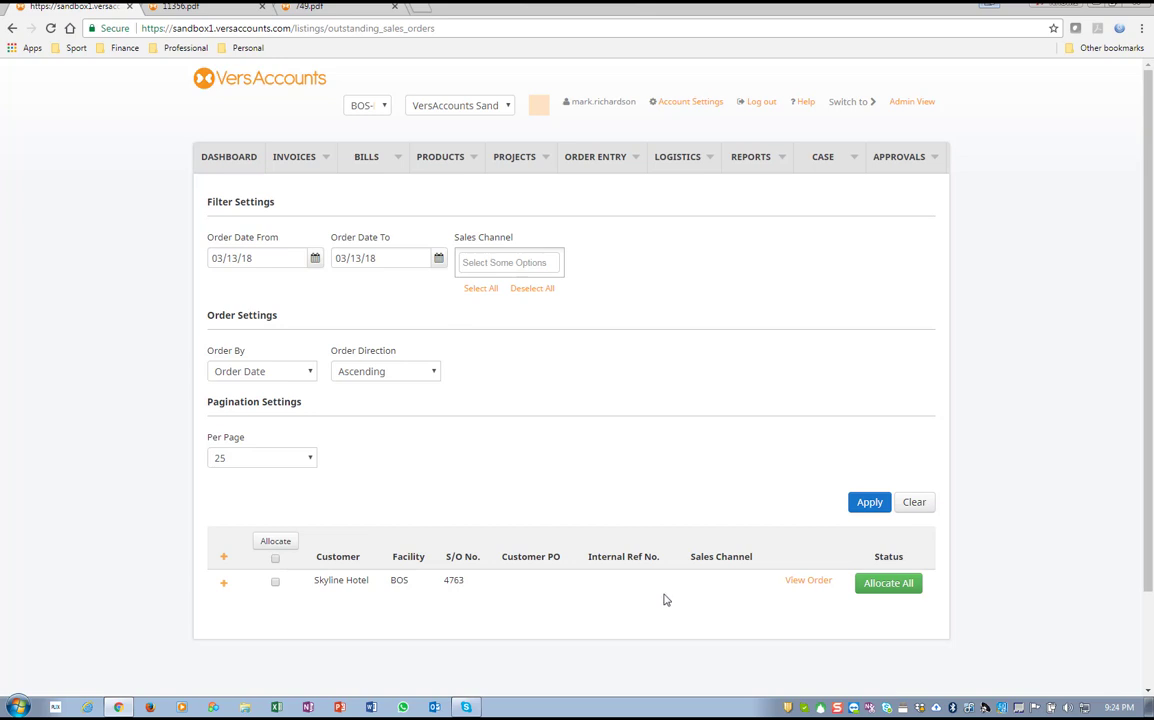
# Step: Allocate all available inventory to Skyline Hotel's outstanding sales order and expand it to review the allocated quantities per line item
pyautogui.click(898, 590)
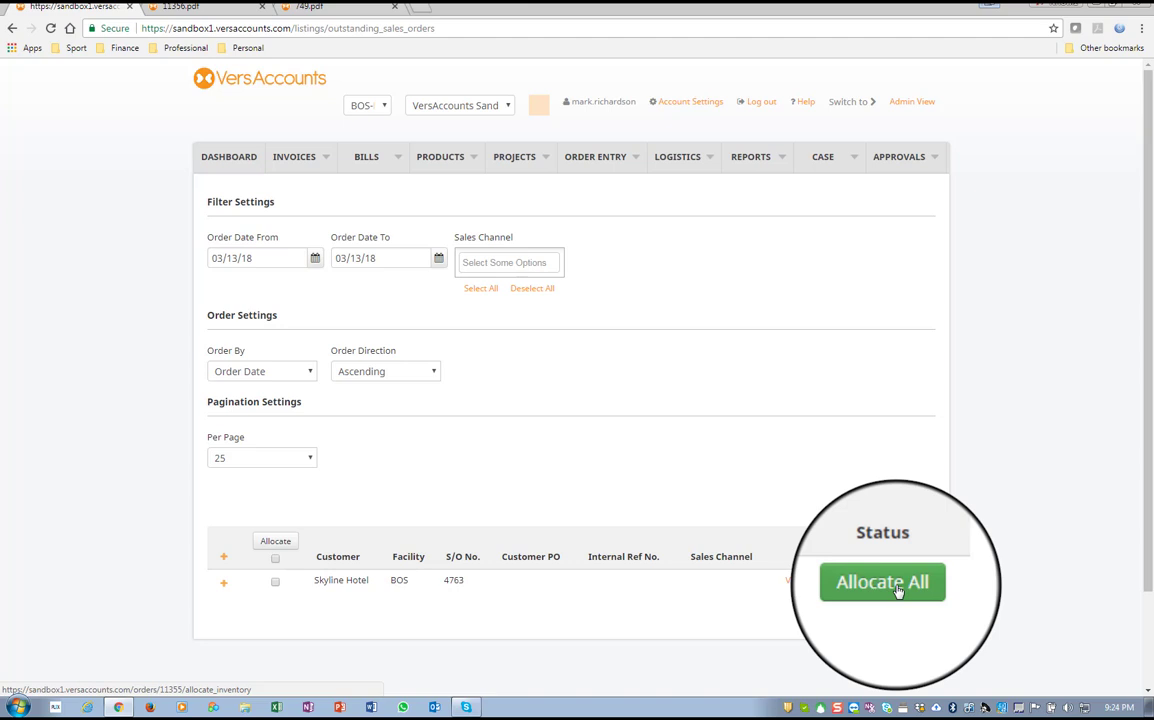
pyautogui.click(898, 590)
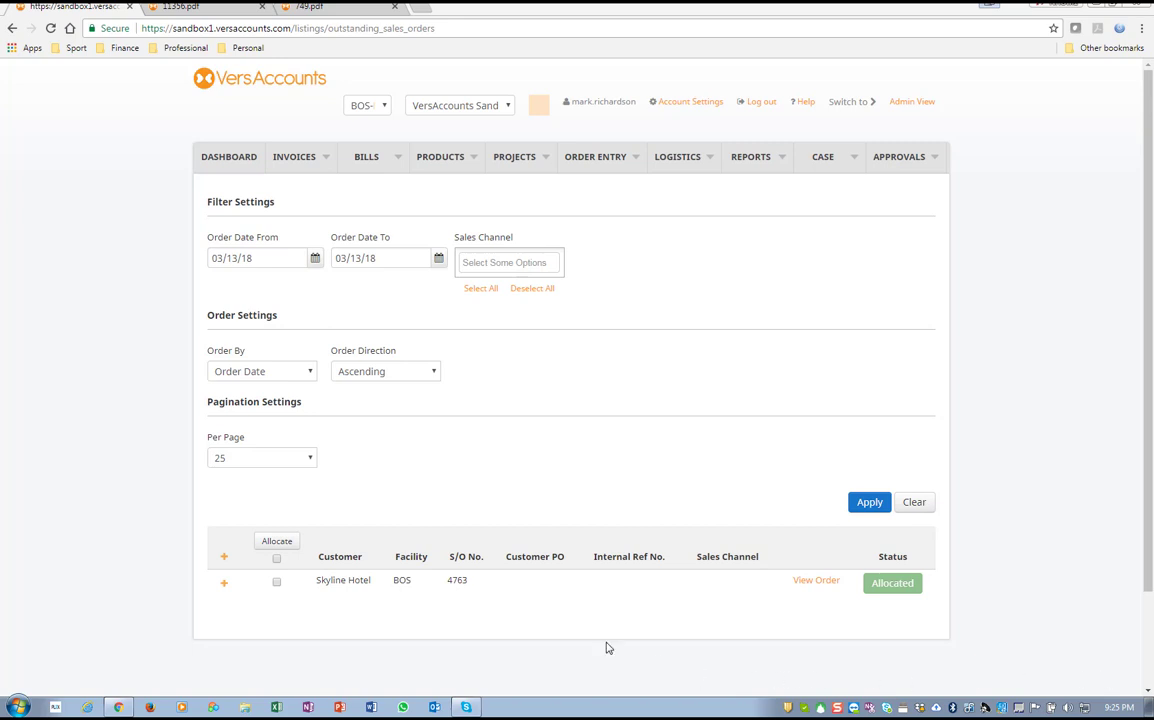
pyautogui.click(223, 587)
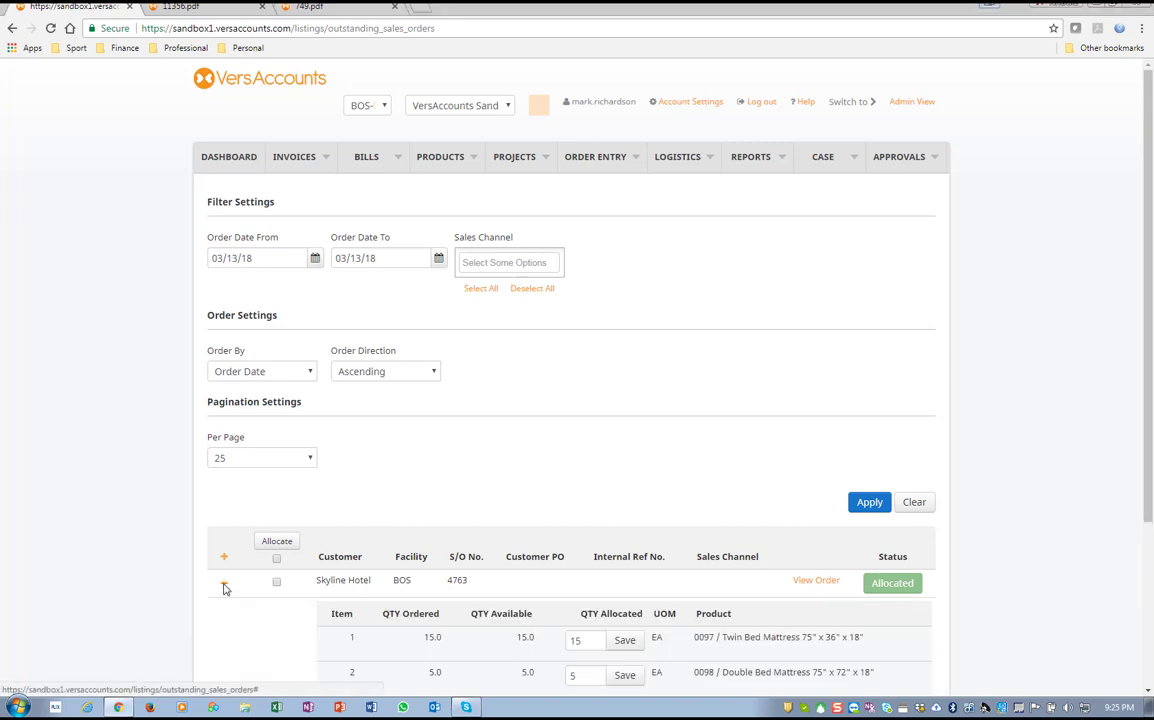
pyautogui.scroll(-2, 1129, 479)
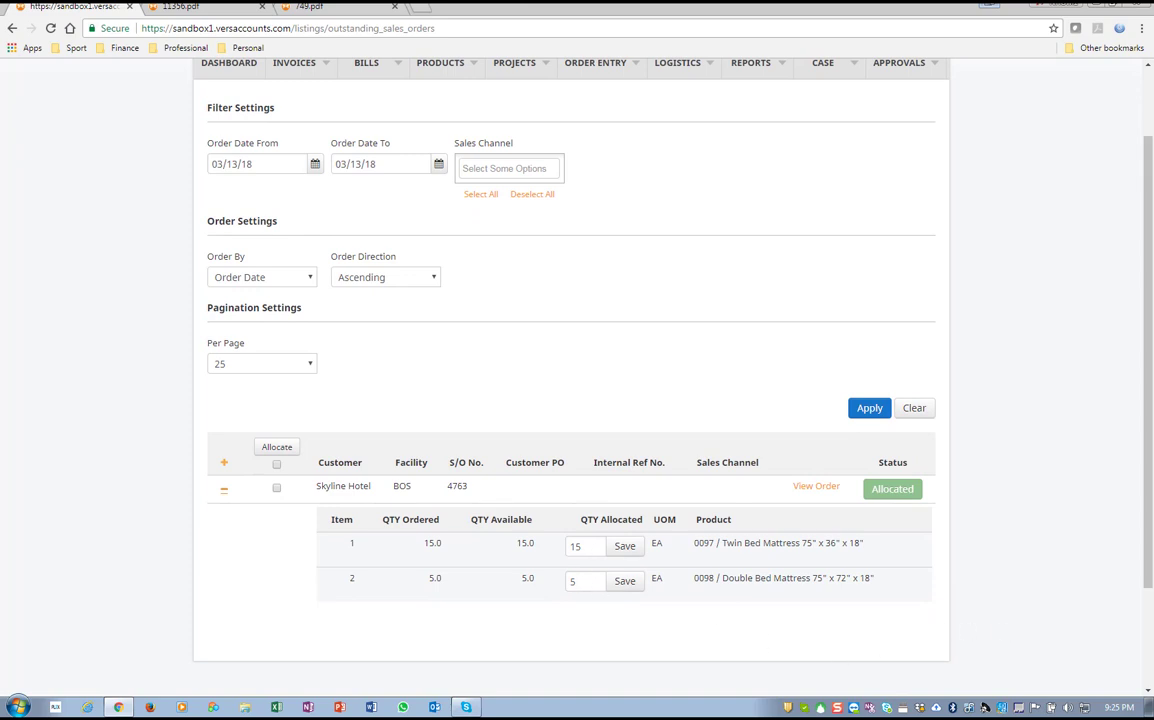
pyautogui.scroll(-1, 577, 360)
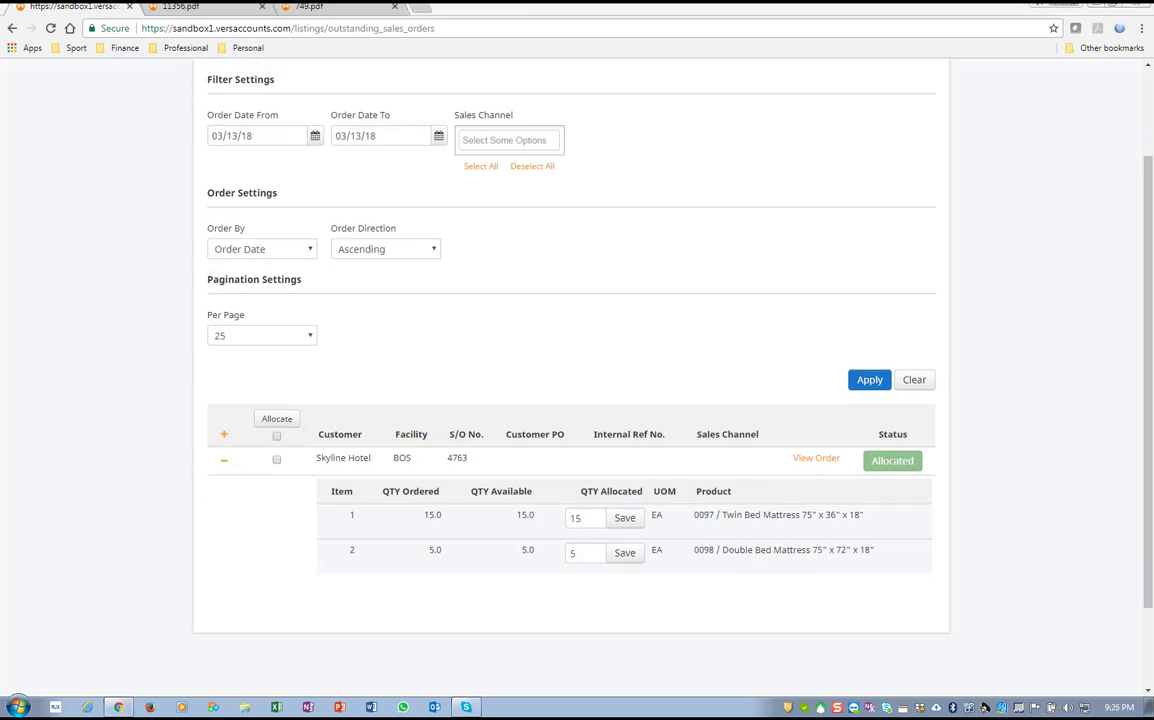
# Step: Open Skyline Hotel's sales order, start a shipment from it and add all available items to the shipment package
pyautogui.click(816, 459)
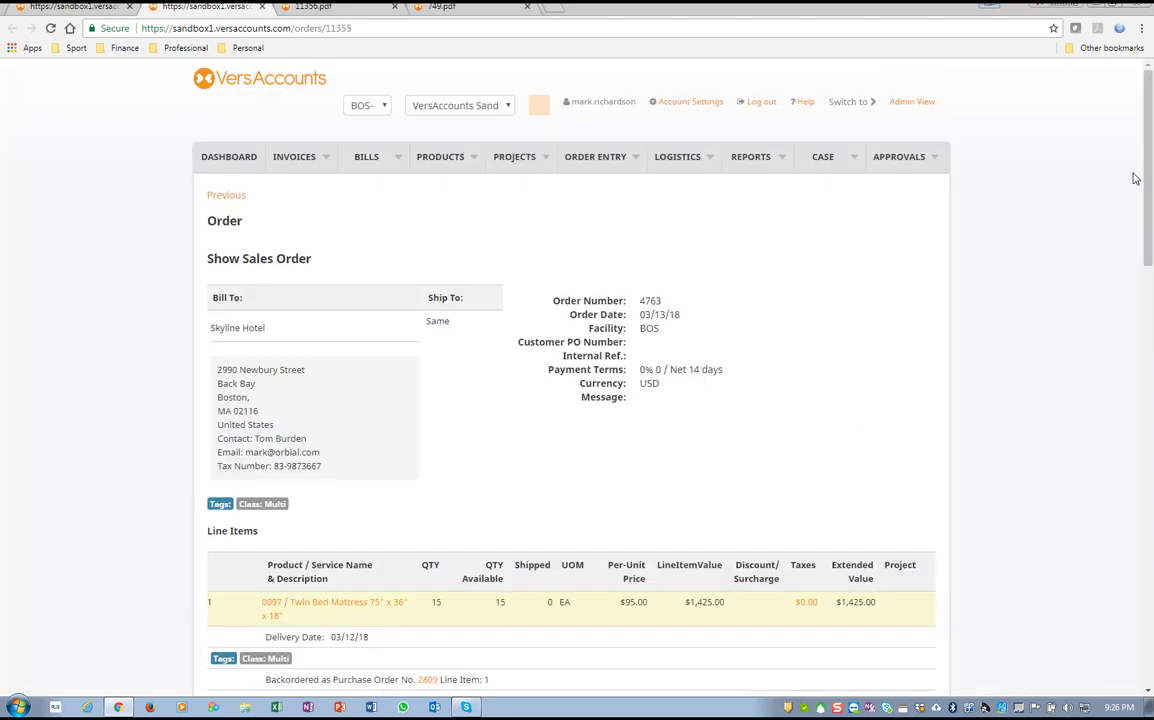
pyautogui.moveTo(1149, 174); pyautogui.dragTo(1143, 307)
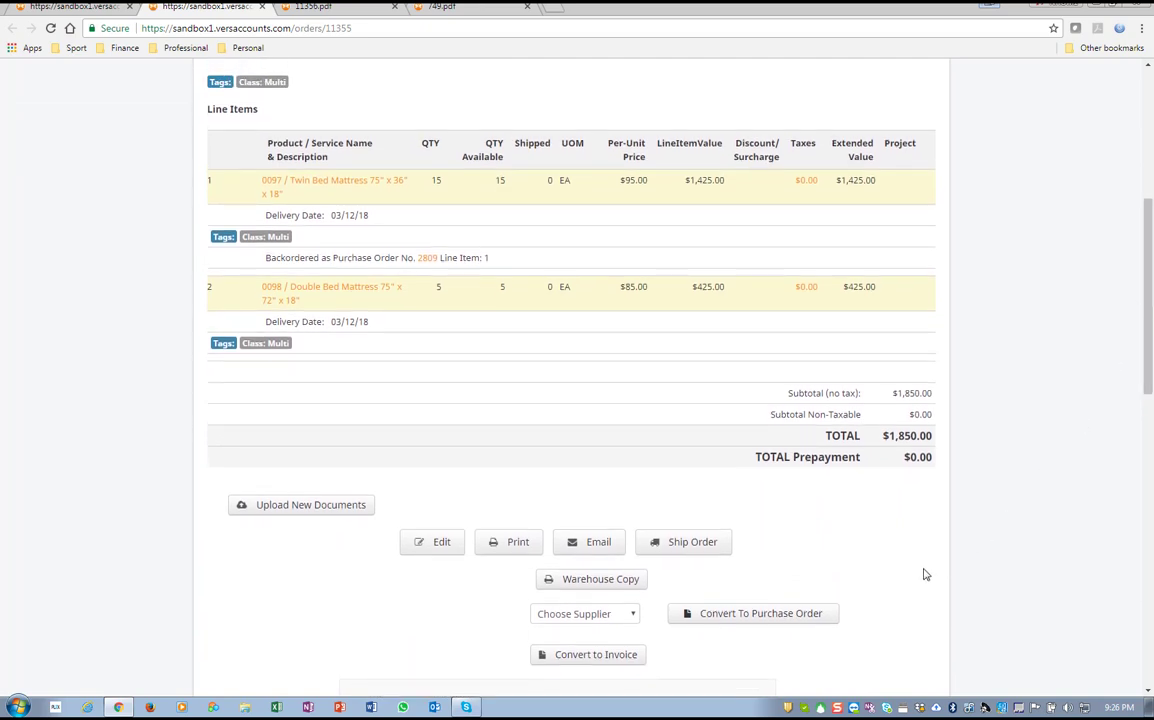
pyautogui.click(684, 545)
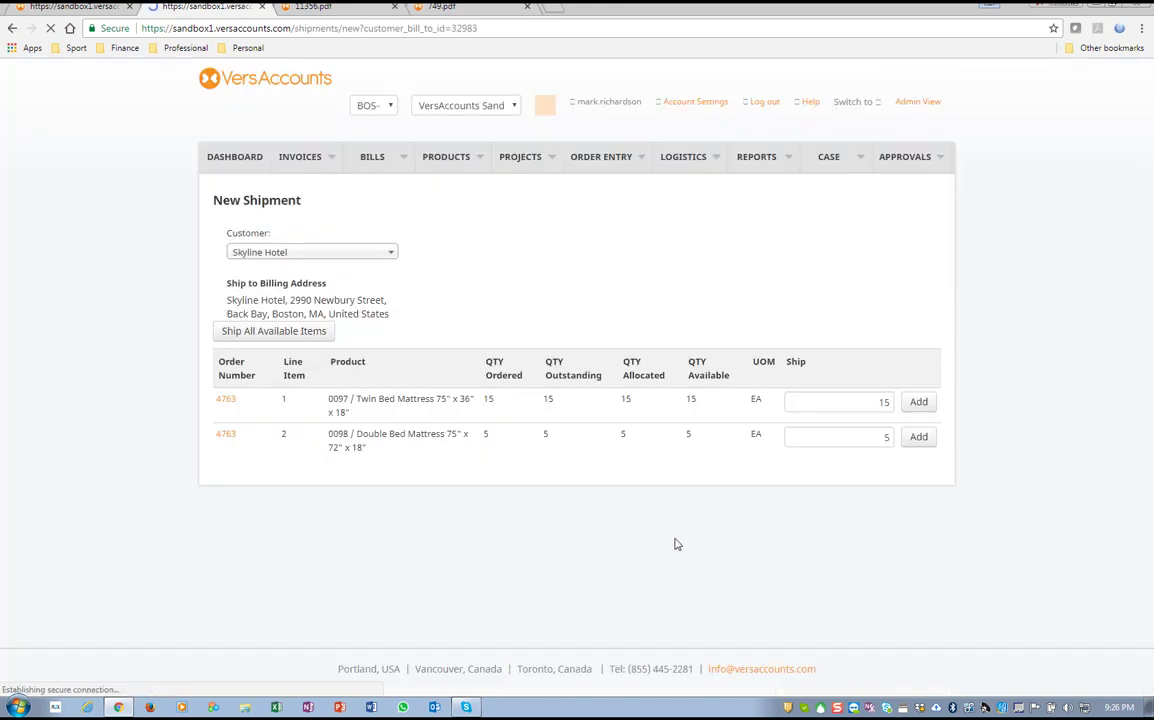
pyautogui.click(262, 332)
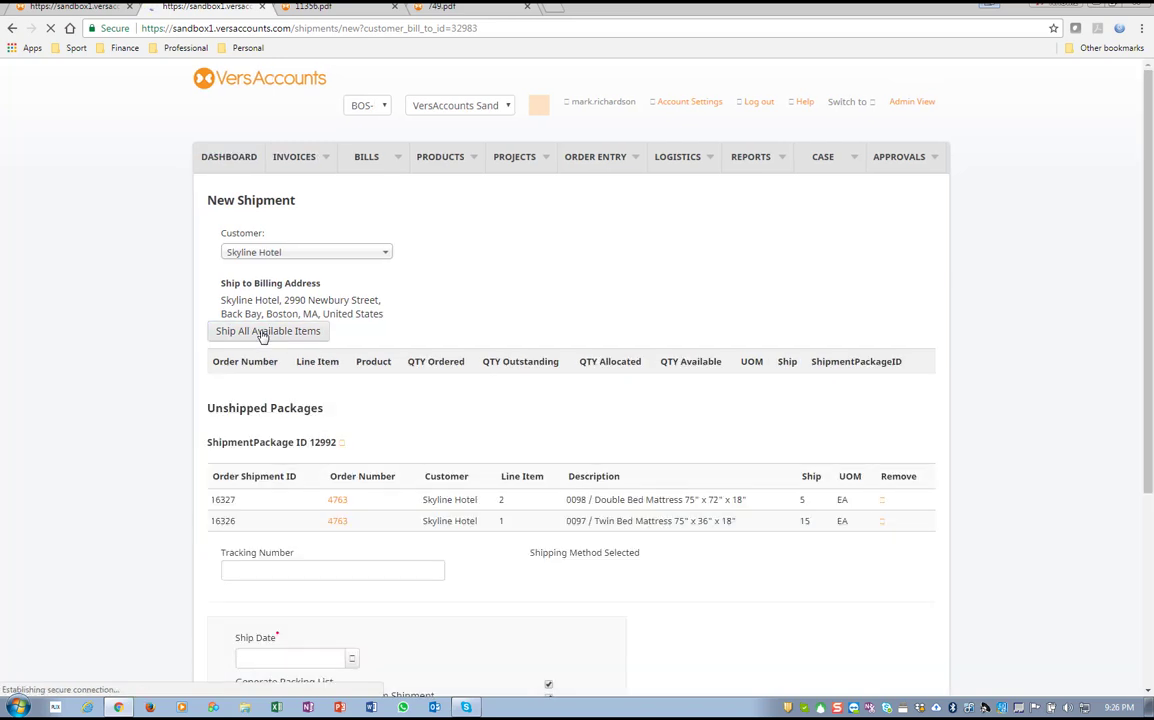
# Step: Post the shipment with tracking number 5674, ship date 03/12/18 and a generated packing list, with automatic invoice creation turned off
pyautogui.click(266, 569)
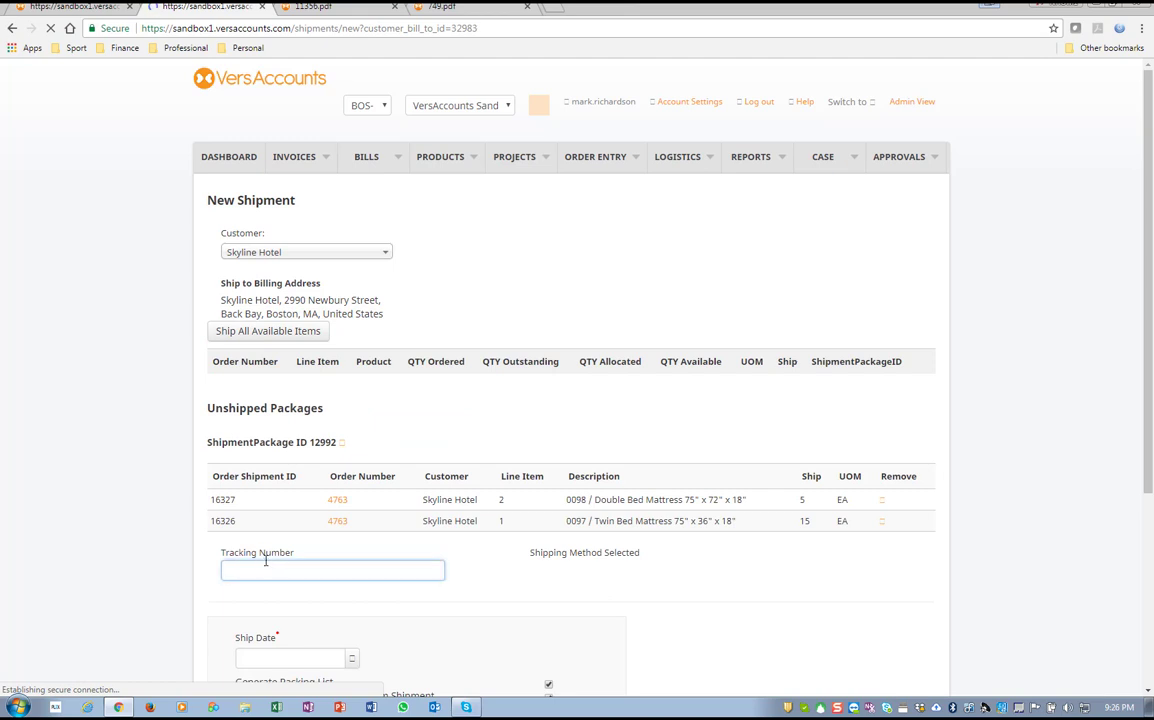
pyautogui.write('5674')
pyautogui.scroll(-1, 617, 610)
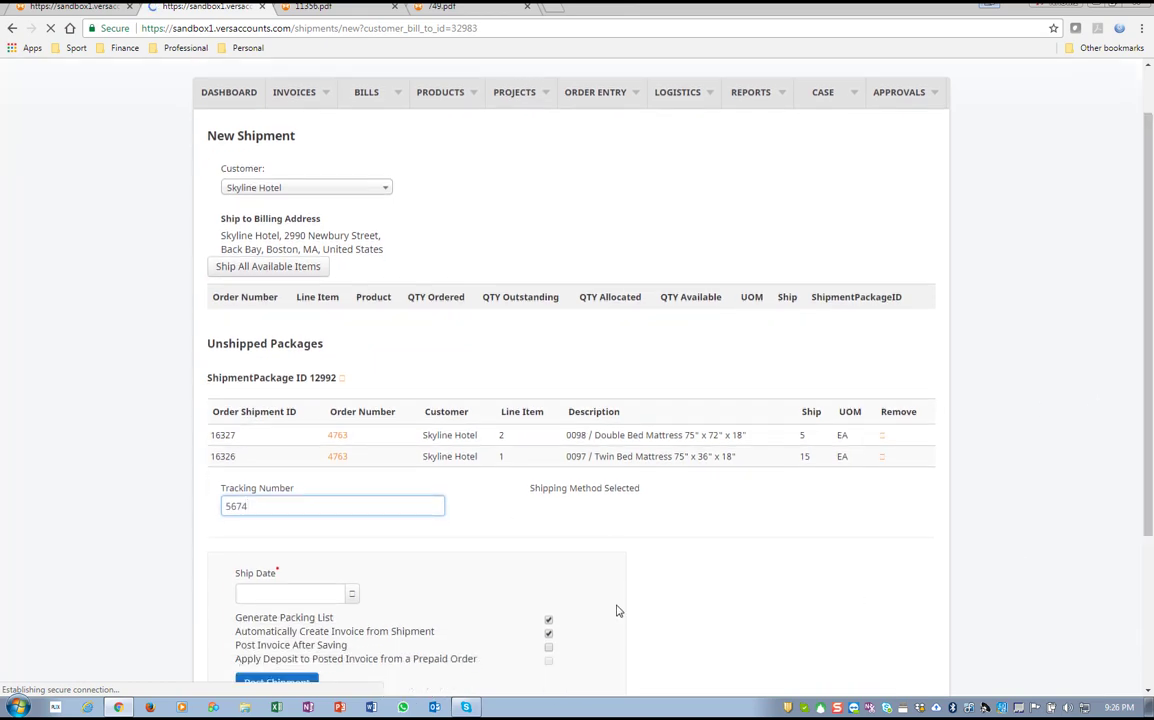
pyautogui.click(290, 594)
pyautogui.click(279, 493)
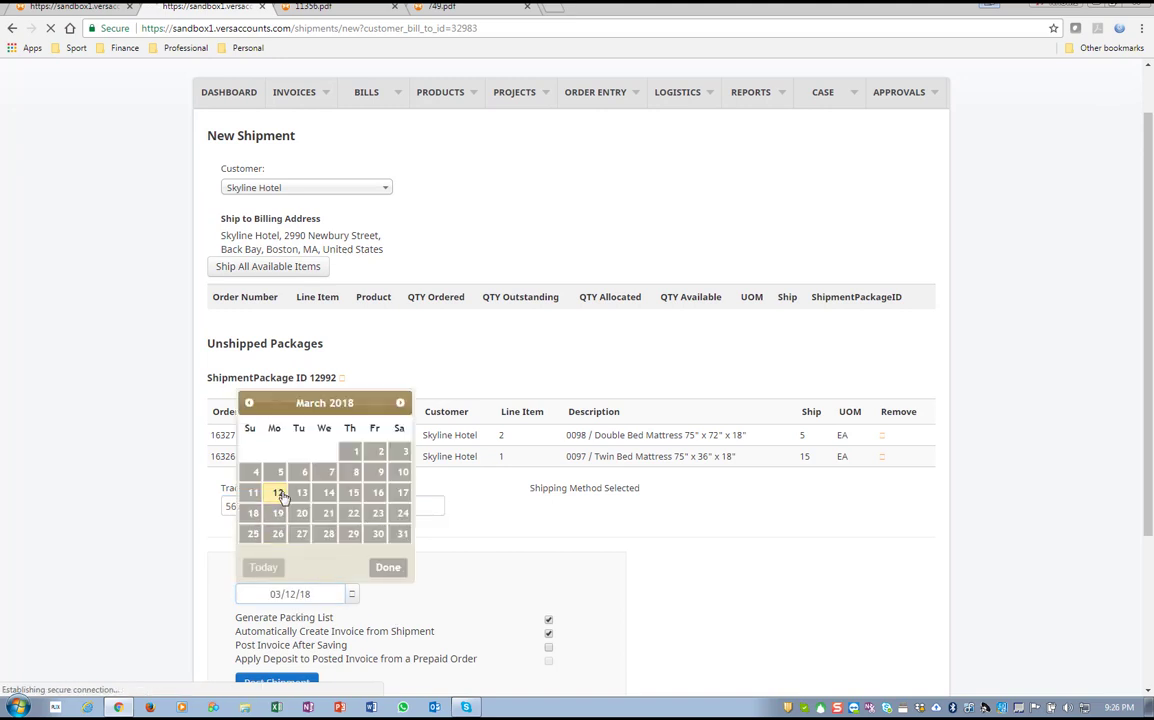
pyautogui.moveTo(1147, 489); pyautogui.dragTo(1147, 586)
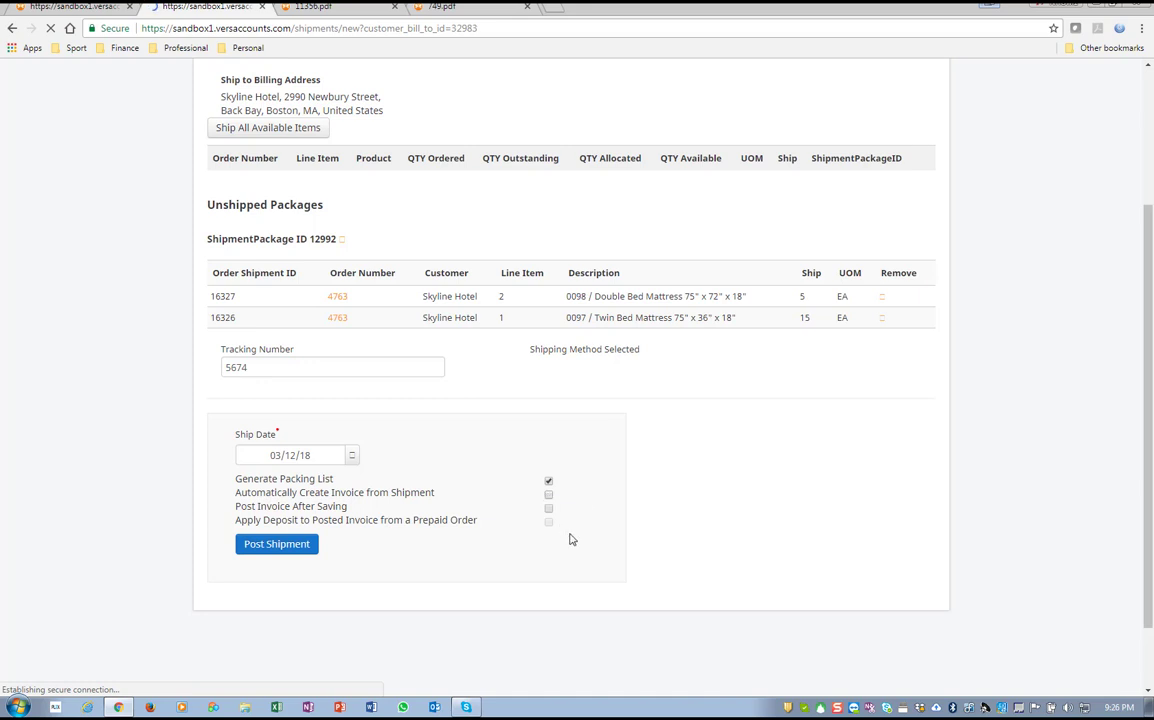
pyautogui.click(272, 549)
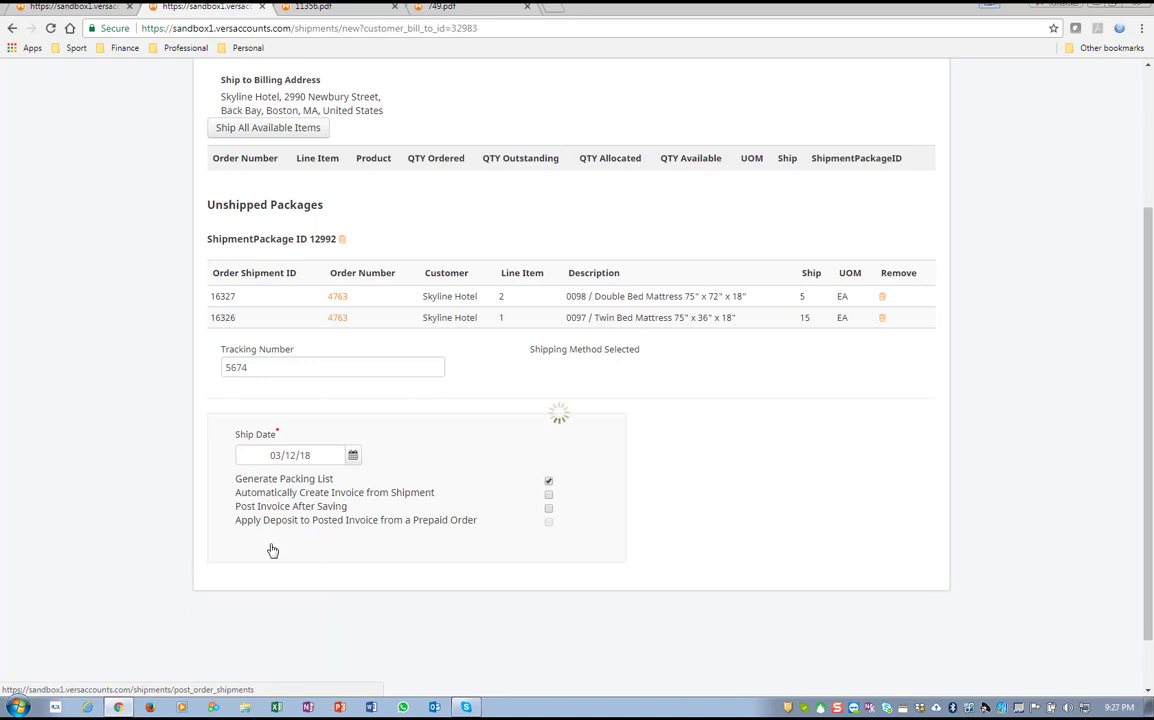